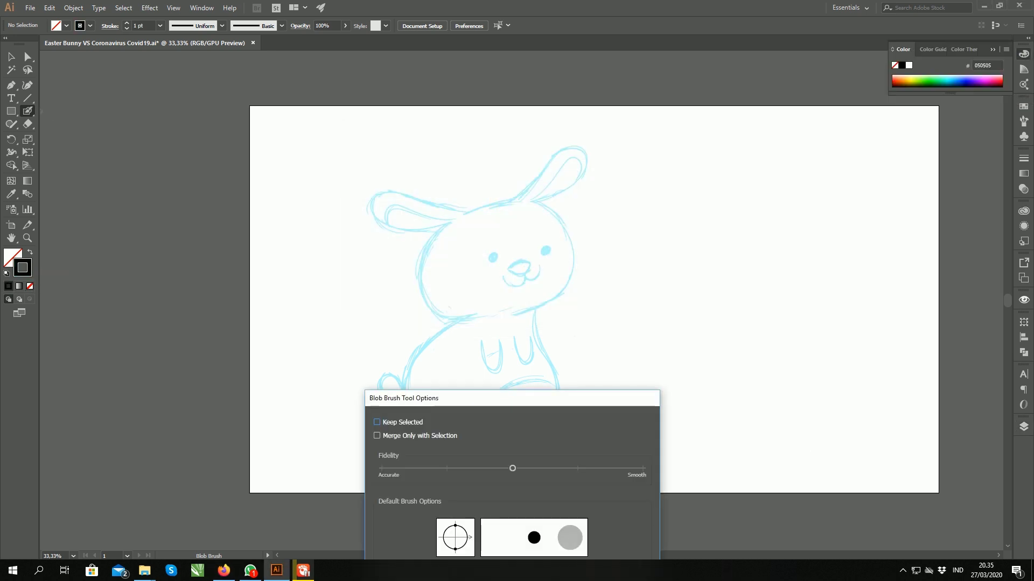
# Zoom in on the pale-blue sketch so the bunny's head fills the view
pyautogui.scroll(1, 522, 374)
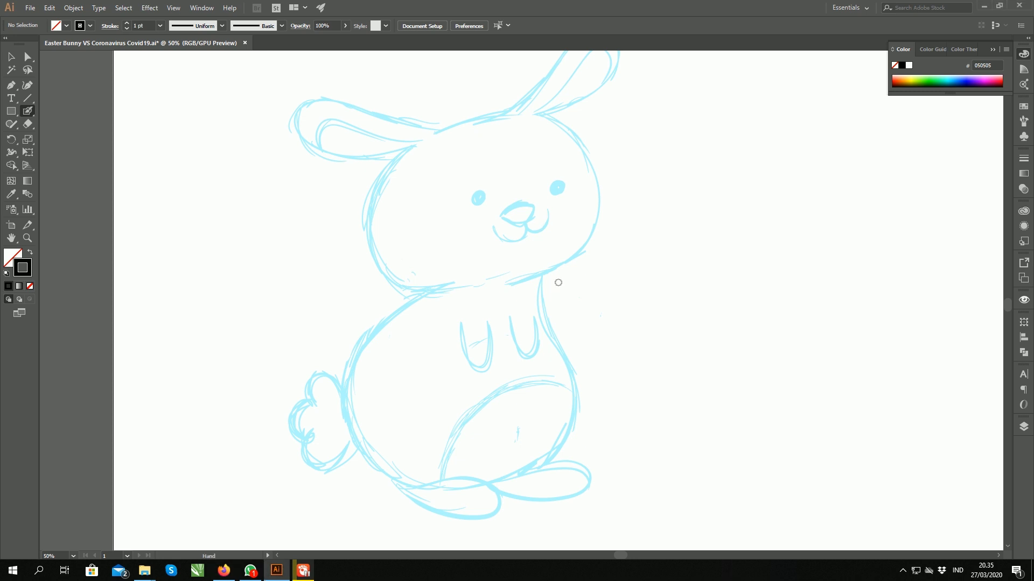
pyautogui.scroll(2, 750, 215)
pyautogui.scroll(2, 540, 221)
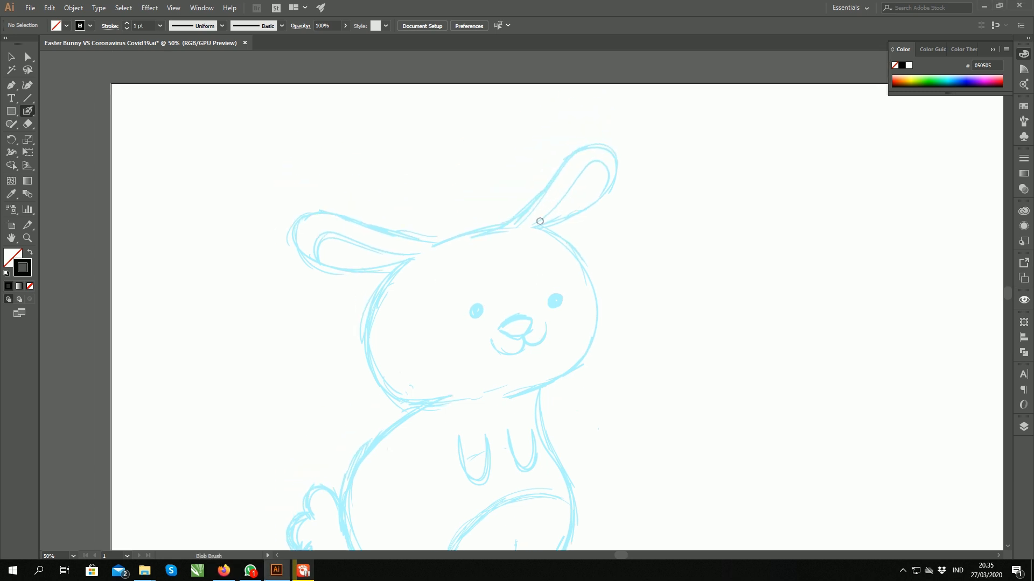
# Trace the top, right and left sides of the bunny's head in black
pyautogui.moveTo(432, 253)
pyautogui.mouseDown()
pyautogui.moveTo(544, 226)
pyautogui.moveTo(592, 398)
pyautogui.mouseUp()
pyautogui.click(1024, 426)
pyautogui.hotkey('ctrl', 'z')
pyautogui.moveTo(544, 228); pyautogui.dragTo(592, 396)
pyautogui.hotkey('ctrl', 'z')
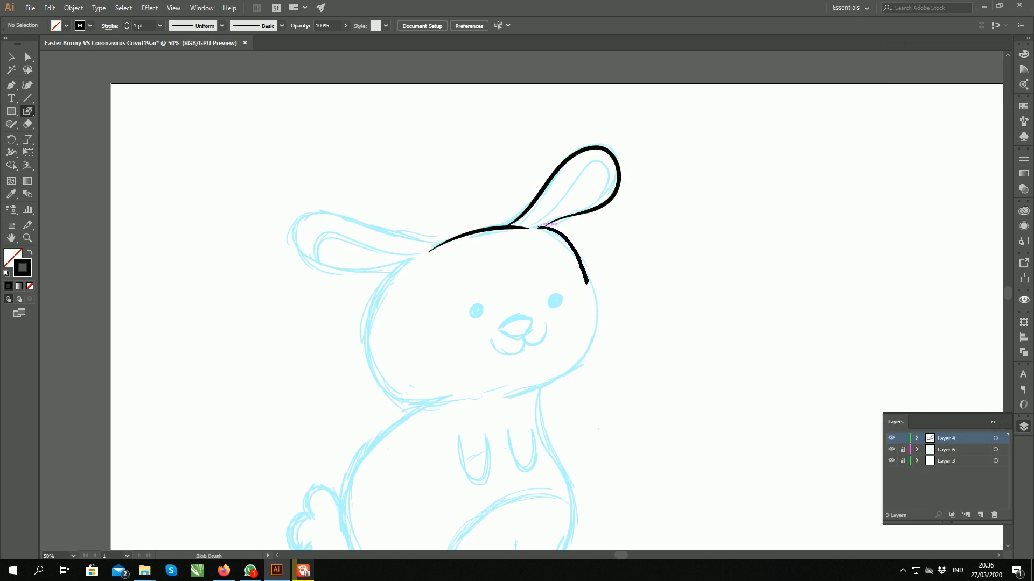
pyautogui.moveTo(544, 229); pyautogui.dragTo(531, 391)
pyautogui.moveTo(418, 254); pyautogui.dragTo(450, 398)
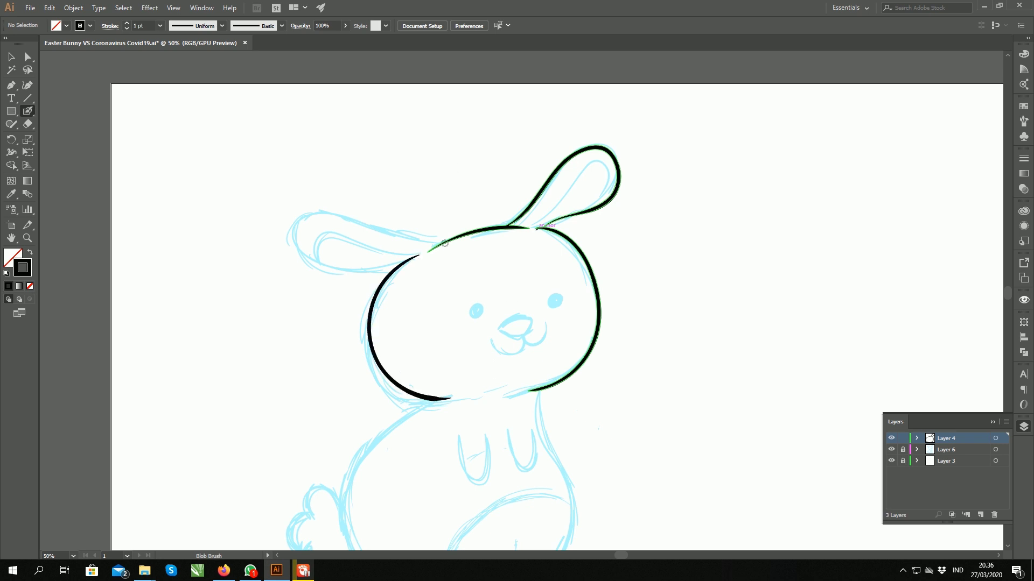
# Trace the left ear outline and the inner lines of the right ear
pyautogui.moveTo(448, 241); pyautogui.dragTo(387, 273)
pyautogui.moveTo(533, 226); pyautogui.dragTo(606, 197)
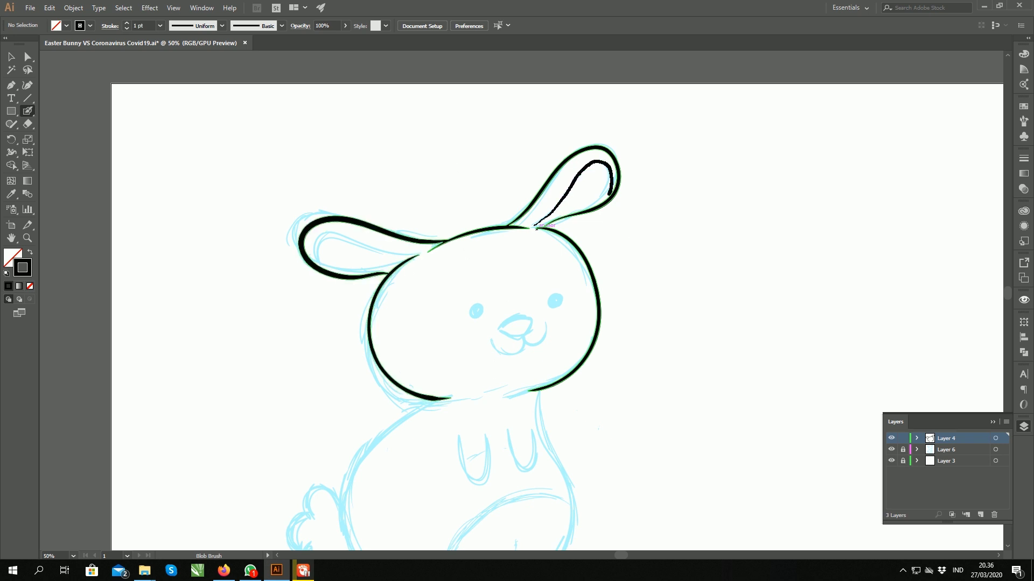
pyautogui.scroll(3, 559, 229)
pyautogui.moveTo(151, 379)
pyautogui.mouseDown()
pyautogui.moveTo(648, 275)
pyautogui.moveTo(336, 300)
pyautogui.mouseUp()
pyautogui.moveTo(560, 301); pyautogui.dragTo(341, 105)
# Outline both eyes and fill them solid black
pyautogui.moveTo(793, 200); pyautogui.dragTo(611, 226)
pyautogui.moveTo(611, 226)
pyautogui.mouseDown()
pyautogui.moveTo(627, 223)
pyautogui.moveTo(624, 264)
pyautogui.moveTo(627, 250)
pyautogui.mouseUp()
pyautogui.moveTo(385, 256)
pyautogui.mouseDown()
pyautogui.moveTo(371, 288)
pyautogui.moveTo(388, 294)
pyautogui.mouseUp()
pyautogui.moveTo(458, 334)
pyautogui.mouseDown()
pyautogui.moveTo(540, 290)
pyautogui.moveTo(526, 357)
pyautogui.moveTo(461, 334)
pyautogui.mouseUp()
# Outline and fill the nose, then draw the two-part mouth beneath it
pyautogui.moveTo(552, 291); pyautogui.dragTo(538, 350)
pyautogui.moveTo(469, 325); pyautogui.dragTo(517, 353)
pyautogui.moveTo(544, 301)
pyautogui.mouseDown()
pyautogui.moveTo(476, 339)
pyautogui.moveTo(538, 317)
pyautogui.mouseUp()
pyautogui.moveTo(437, 368); pyautogui.dragTo(538, 360)
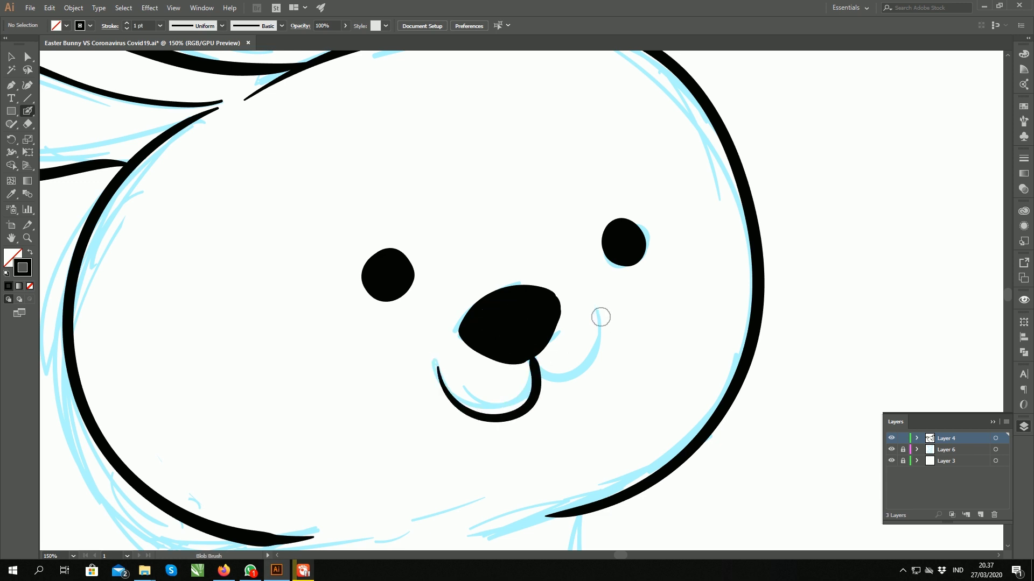
pyautogui.moveTo(607, 314); pyautogui.dragTo(535, 377)
pyautogui.moveTo(608, 315); pyautogui.dragTo(539, 377)
# Trace the right side of the body and the left neck and shoulder curve
pyautogui.hotkey('ctrl', '-')
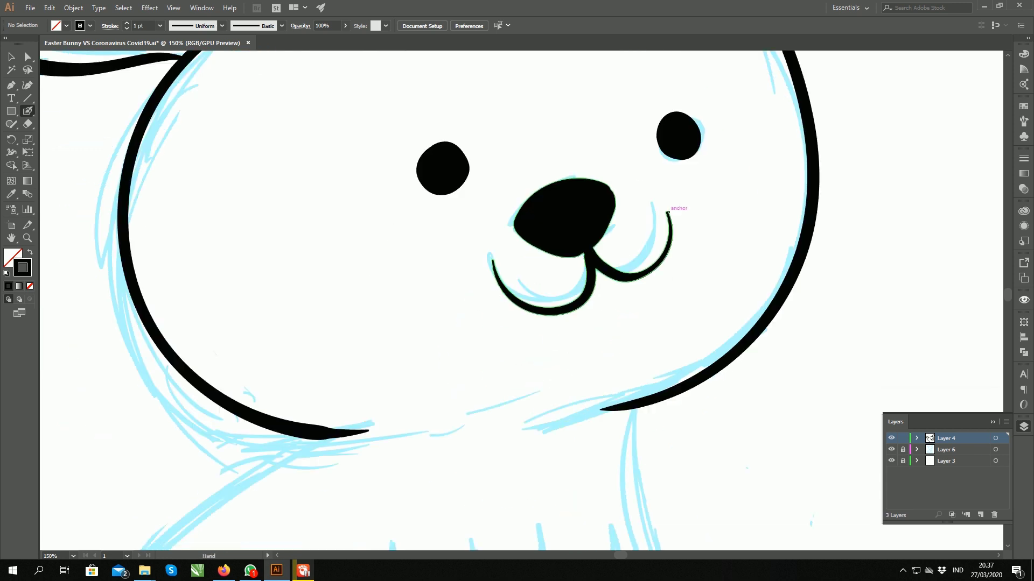
pyautogui.moveTo(614, 452)
pyautogui.mouseDown()
pyautogui.moveTo(604, 282)
pyautogui.moveTo(561, 207)
pyautogui.mouseUp()
pyautogui.moveTo(563, 132)
pyautogui.mouseDown()
pyautogui.moveTo(576, 162)
pyautogui.moveTo(576, 442)
pyautogui.moveTo(703, 413)
pyautogui.mouseUp()
pyautogui.moveTo(569, 103); pyautogui.dragTo(383, 315)
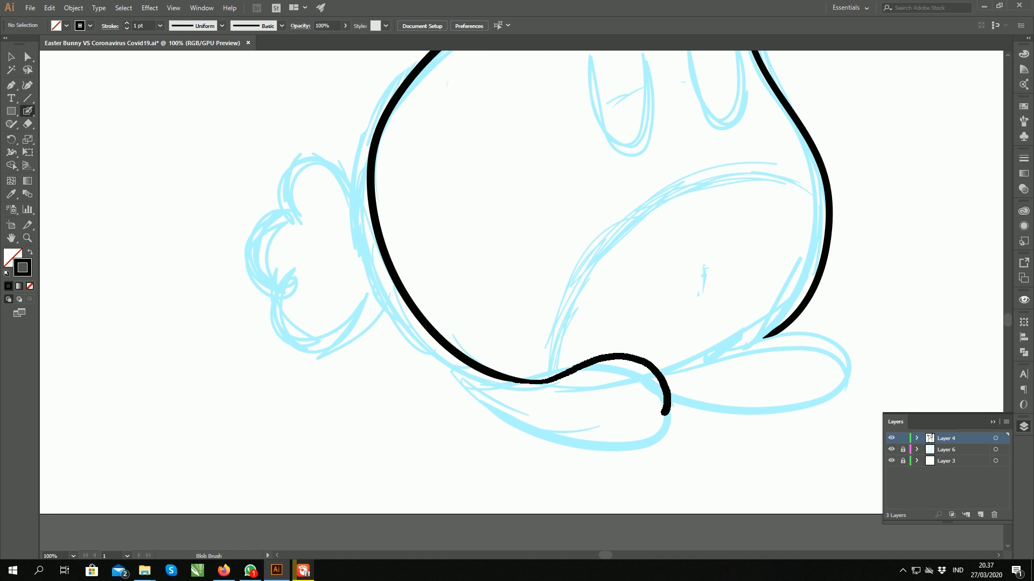
# Draw small loops for both feet and add toe lines inside them
pyautogui.hotkey('ctrl', 'z')
pyautogui.moveTo(519, 397)
pyautogui.mouseDown()
pyautogui.moveTo(555, 372)
pyautogui.moveTo(531, 391)
pyautogui.mouseUp()
pyautogui.hotkey('ctrl', 'z')
pyautogui.hotkey('ctrl', 'z')
pyautogui.moveTo(662, 369)
pyautogui.mouseDown()
pyautogui.moveTo(705, 366)
pyautogui.moveTo(675, 388)
pyautogui.moveTo(663, 373)
pyautogui.moveTo(631, 401)
pyautogui.mouseUp()
pyautogui.moveTo(806, 350); pyautogui.dragTo(822, 377)
pyautogui.moveTo(797, 358); pyautogui.dragTo(802, 392)
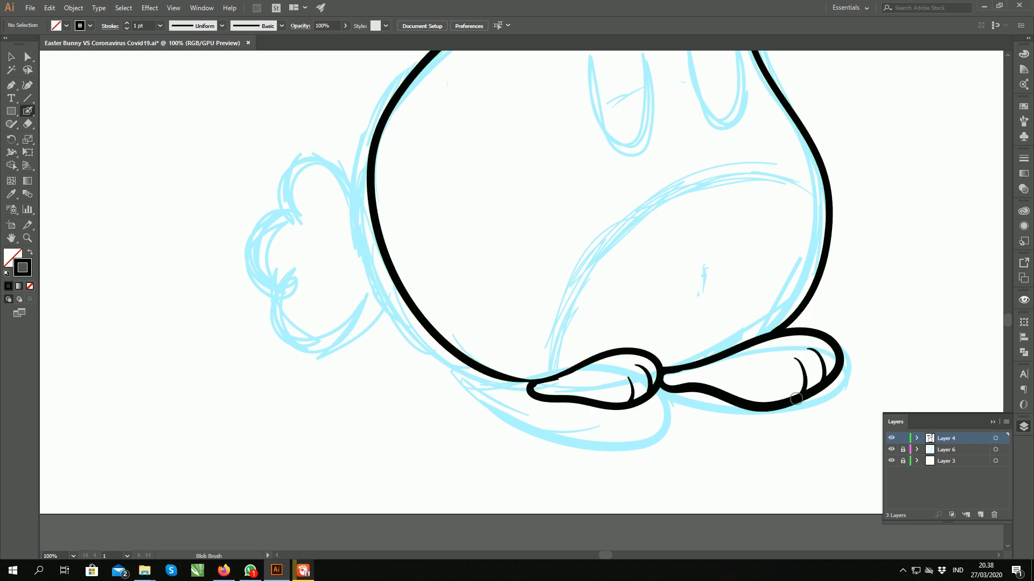
# Draw a thick thigh curve across the belly and trace the tail outline
pyautogui.moveTo(823, 204); pyautogui.dragTo(555, 377)
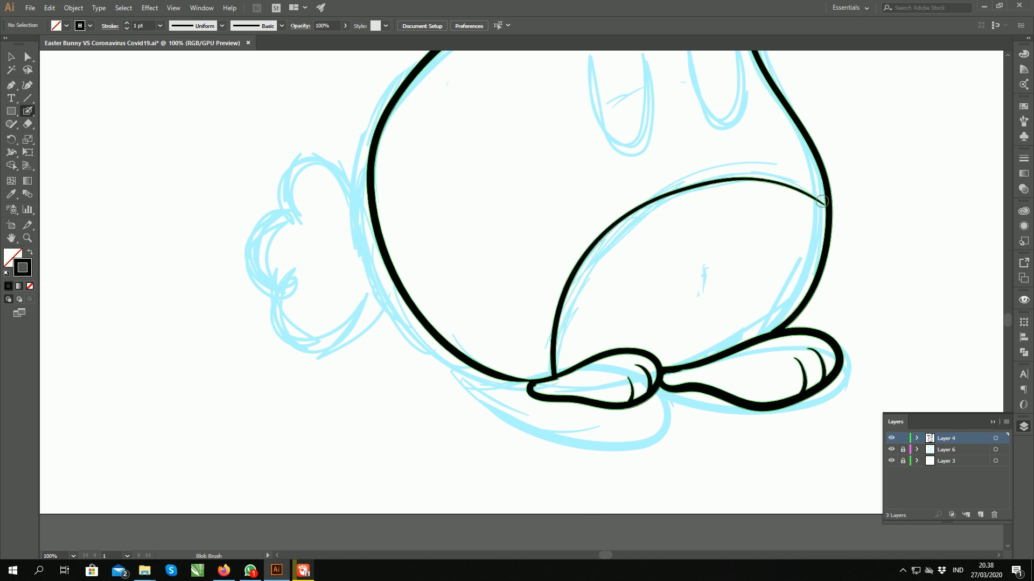
pyautogui.moveTo(822, 201)
pyautogui.mouseDown()
pyautogui.moveTo(551, 377)
pyautogui.moveTo(796, 455)
pyautogui.mouseUp()
pyautogui.moveTo(613, 266)
pyautogui.mouseDown()
pyautogui.moveTo(567, 300)
pyautogui.moveTo(546, 354)
pyautogui.mouseUp()
pyautogui.moveTo(524, 360); pyautogui.dragTo(630, 345)
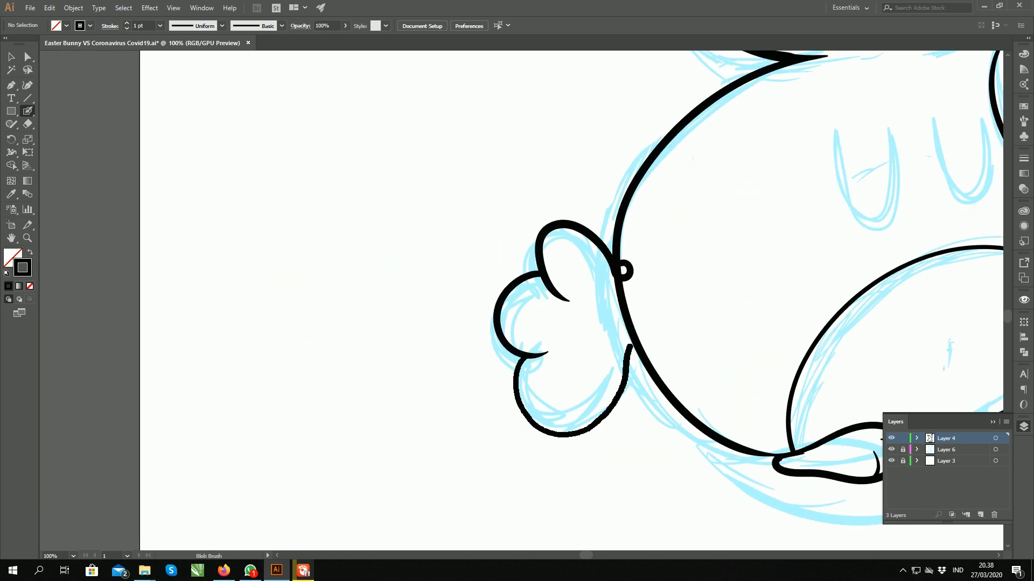
pyautogui.hotkey('ctrl', 'z')
pyautogui.hotkey('ctrl', 'z')
# Draw U-shaped strokes for the left and right arms
pyautogui.hotkey('ctrl', 'z')
pyautogui.moveTo(613, 269); pyautogui.dragTo(568, 315)
pyautogui.moveTo(539, 296)
pyautogui.mouseDown()
pyautogui.moveTo(554, 371)
pyautogui.moveTo(637, 355)
pyautogui.moveTo(267, 513)
pyautogui.mouseUp()
pyautogui.moveTo(598, 264); pyautogui.dragTo(651, 283)
pyautogui.hotkey('ctrl', 'z')
pyautogui.moveTo(559, 275); pyautogui.dragTo(543, 368)
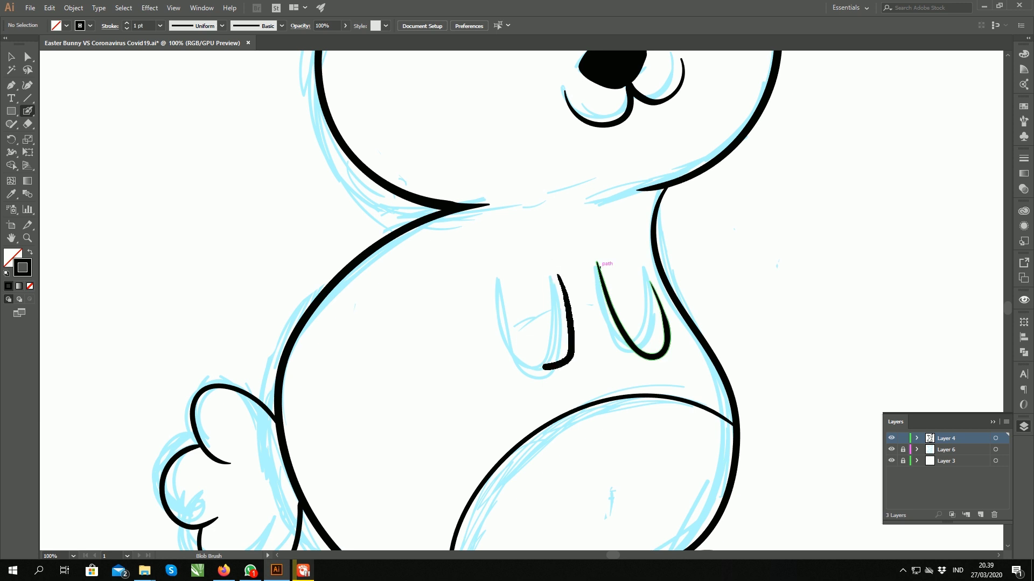
pyautogui.scroll(3, 554, 219)
# Hide the sketch layer and paint pale blue inside the head, ear and body on a new layer
pyautogui.click(891, 449)
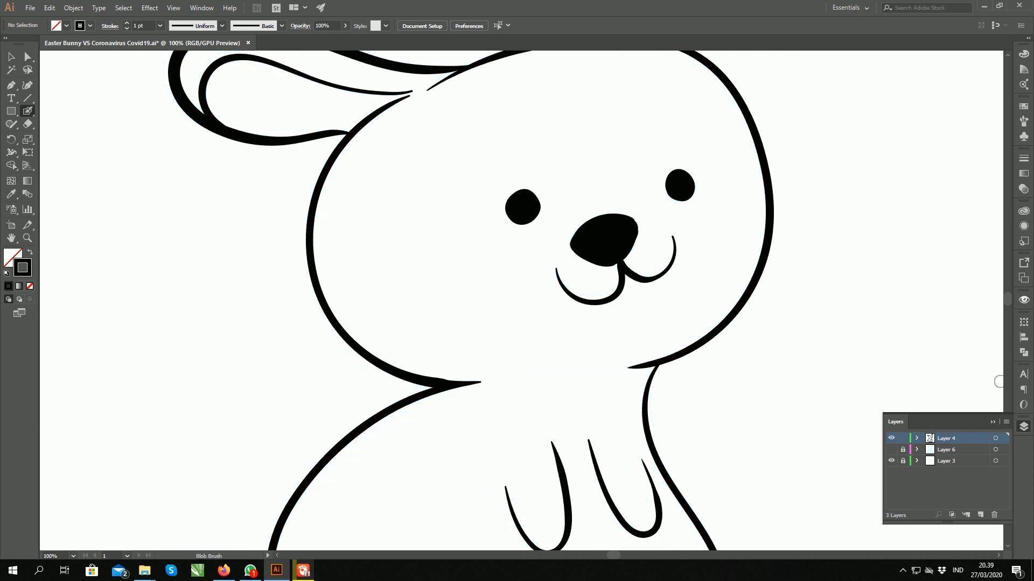
pyautogui.hotkey('ctrl', '0')
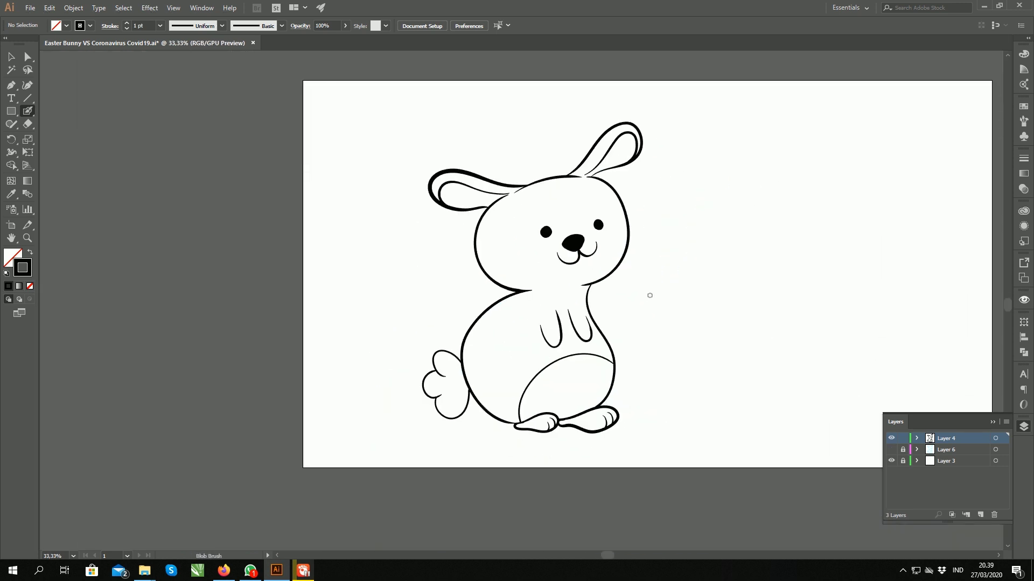
pyautogui.hotkey('ctrl', 'z')
pyautogui.doubleClick(22, 267)
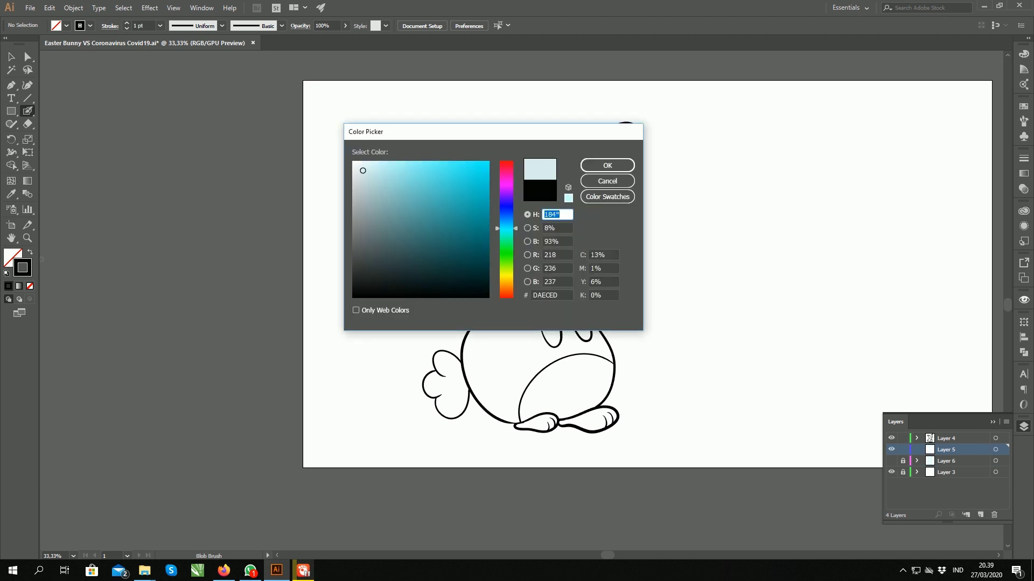
pyautogui.click(600, 166)
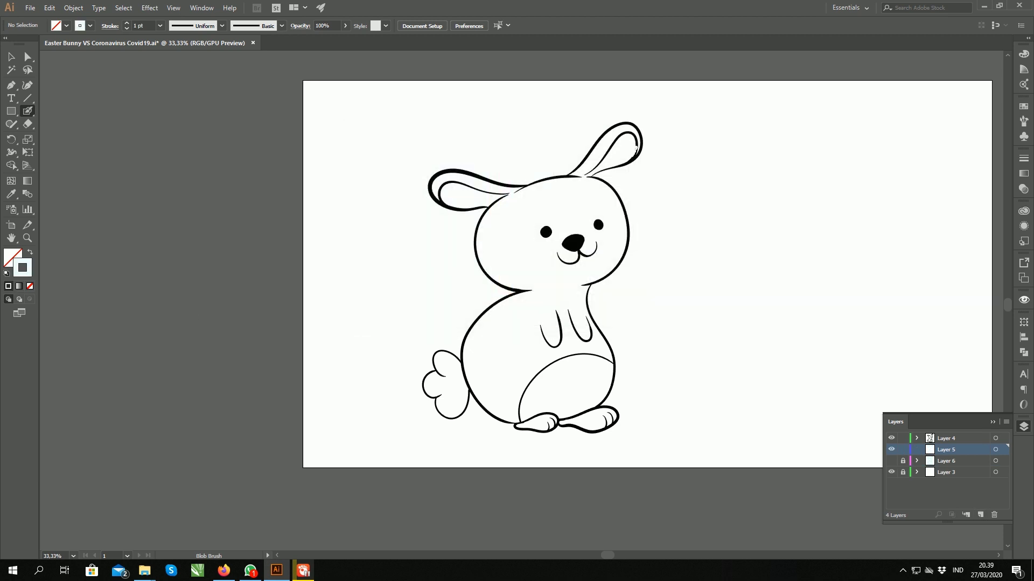
pyautogui.moveTo(572, 174)
pyautogui.mouseDown()
pyautogui.moveTo(531, 196)
pyautogui.moveTo(505, 247)
pyautogui.mouseUp()
pyautogui.moveTo(478, 315); pyautogui.dragTo(463, 366)
# Select the painted shape with Group Selection and apply a pale blue fill to the body and tail
pyautogui.moveTo(28, 56); pyautogui.dragTo(86, 71)
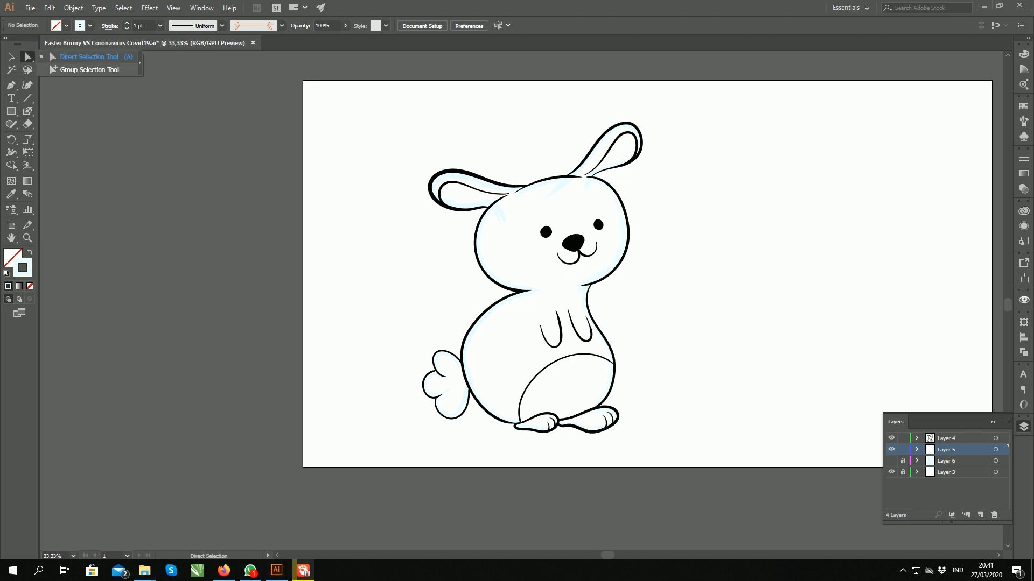
pyautogui.click(538, 323)
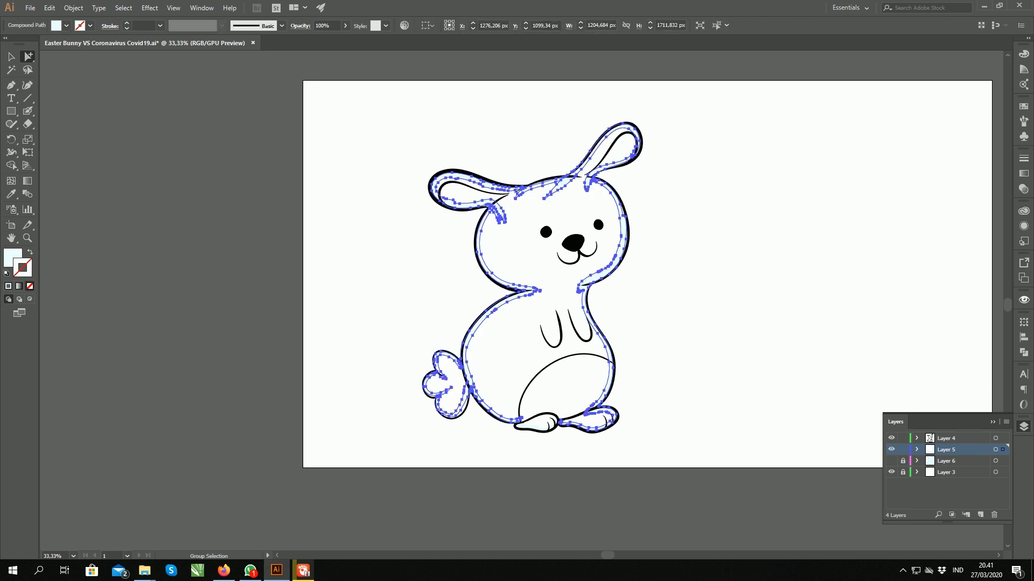
pyautogui.hotkey('ctrl', 'shift', 'a')
pyautogui.hotkey('shift', 'b')
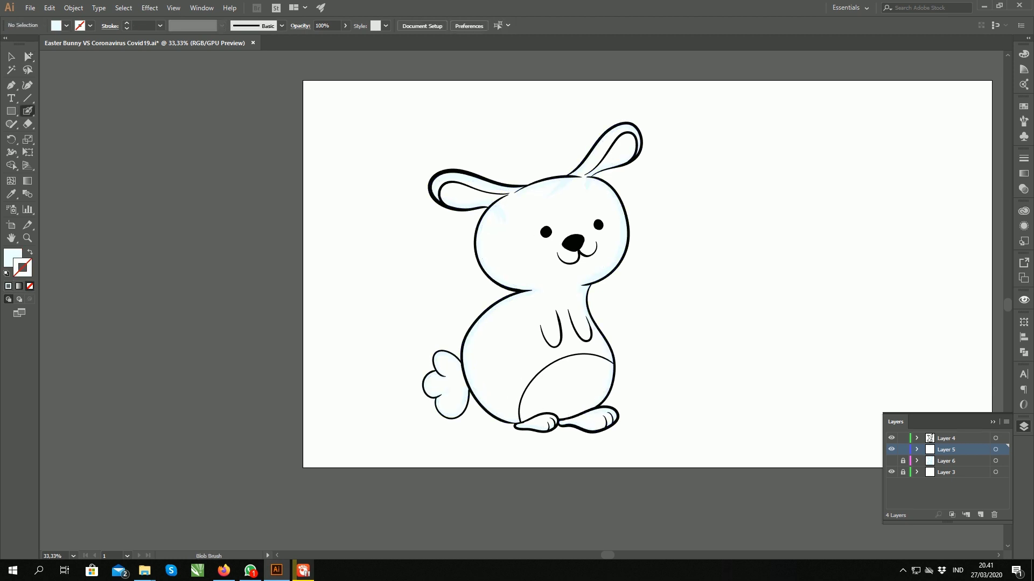
pyautogui.press('ctrl')
pyautogui.press('ctrl')
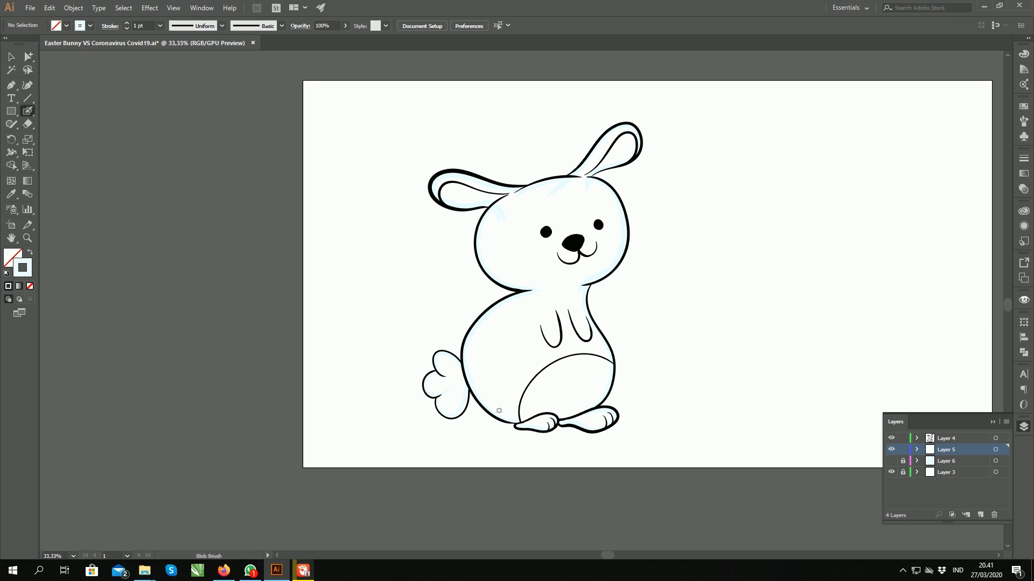
pyautogui.keyDown('ctrl'); pyautogui.click(563, 420); pyautogui.keyUp('ctrl')
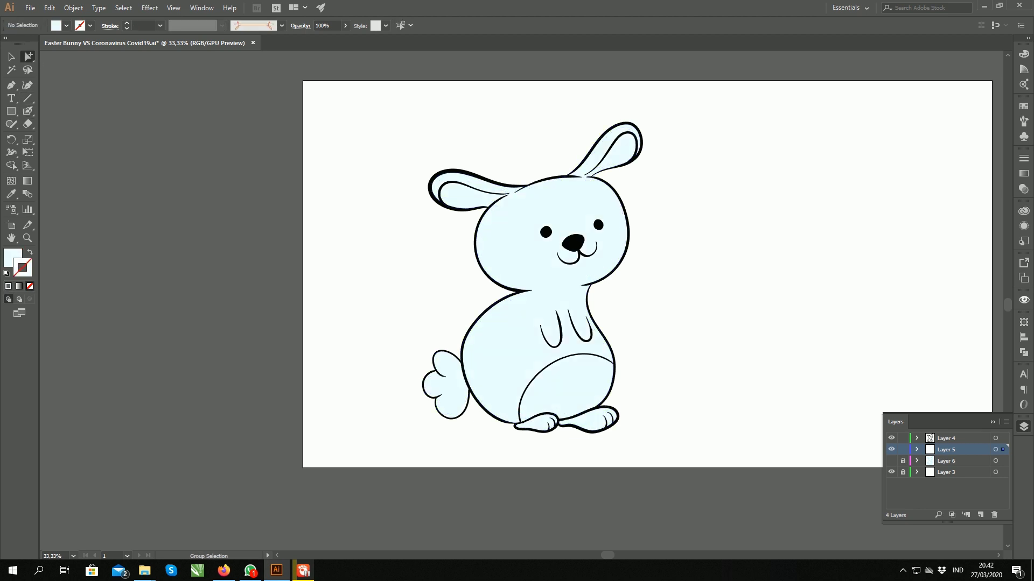
pyautogui.hotkey('ctrl', 'l')
# Set the Blob Brush colour to orange with hue 20
pyautogui.hotkey('shift', 'x')
pyautogui.doubleClick(22, 267)
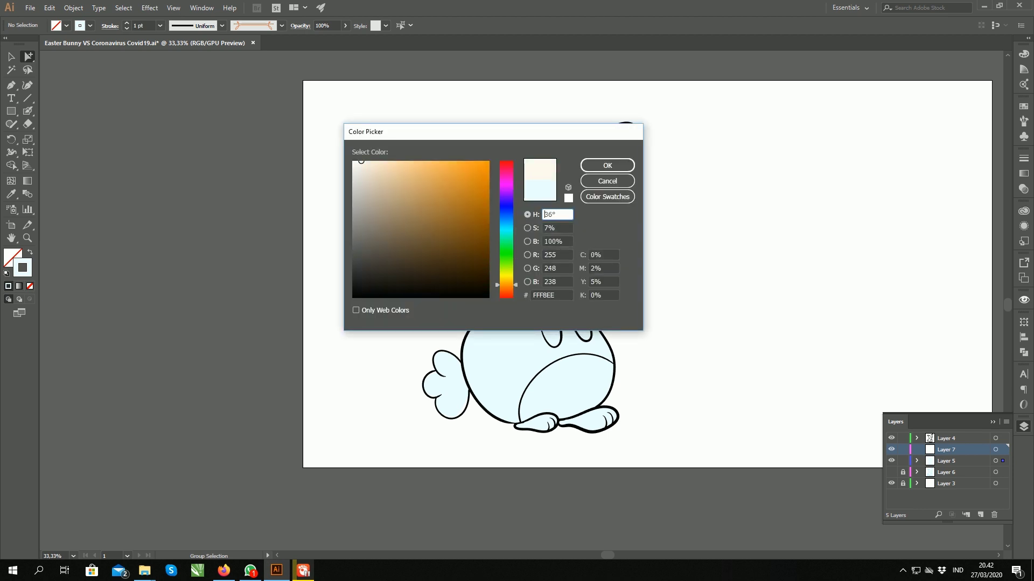
pyautogui.write('20')
pyautogui.press('Return')
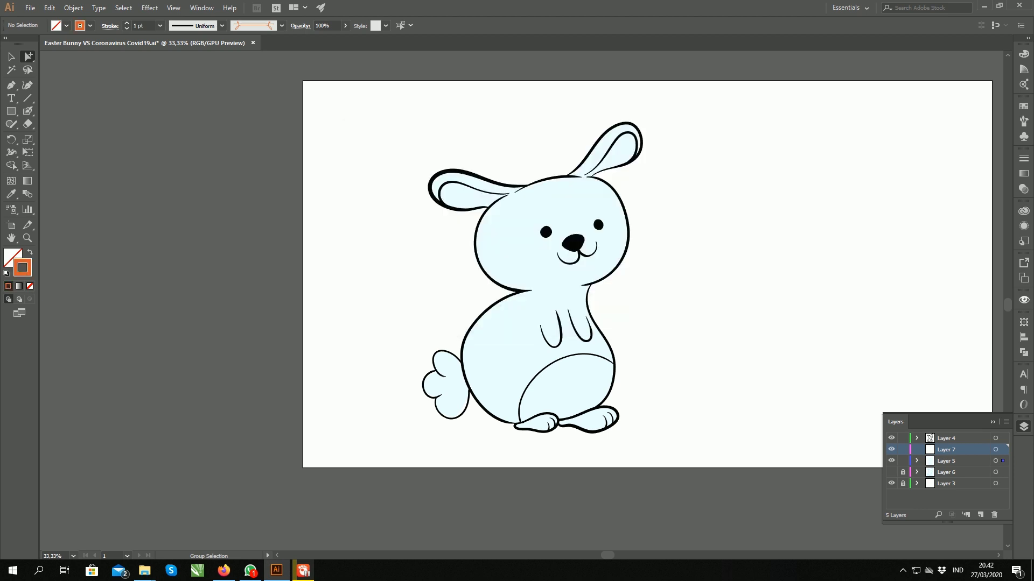
pyautogui.hotkey('shift', 'b')
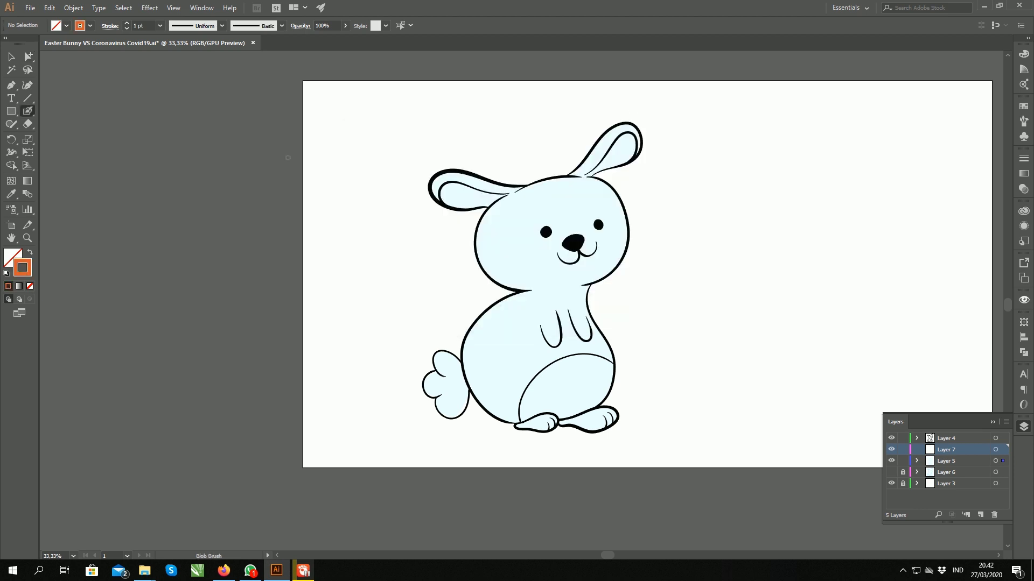
# Paint orange blush on both cheeks and orange inside both ears
pyautogui.moveTo(603, 237); pyautogui.dragTo(616, 235)
pyautogui.moveTo(531, 253); pyautogui.dragTo(547, 248)
pyautogui.moveTo(619, 140); pyautogui.dragTo(588, 175)
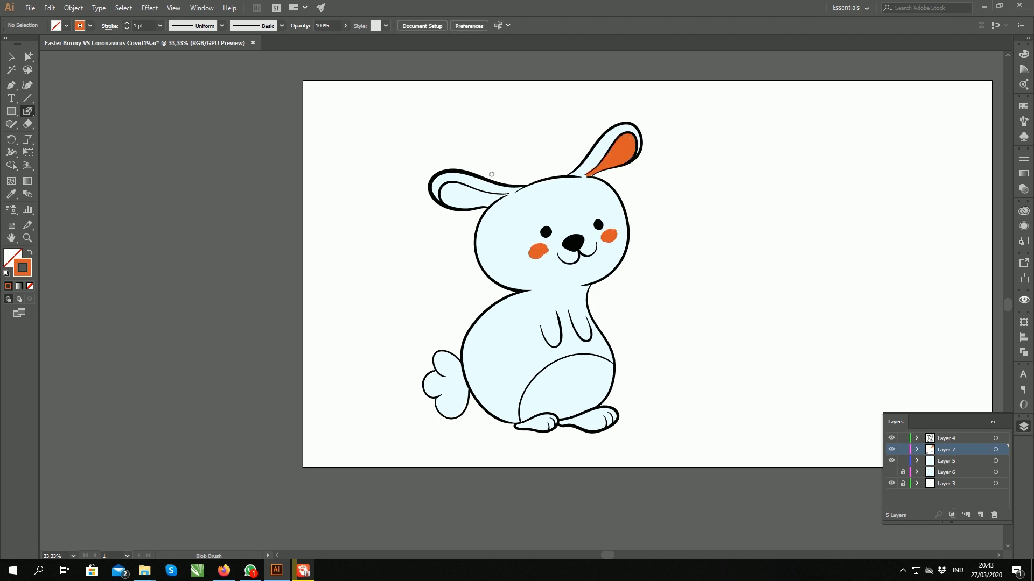
pyautogui.moveTo(441, 188)
pyautogui.mouseDown()
pyautogui.moveTo(485, 203)
pyautogui.moveTo(457, 203)
pyautogui.moveTo(486, 186)
pyautogui.mouseUp()
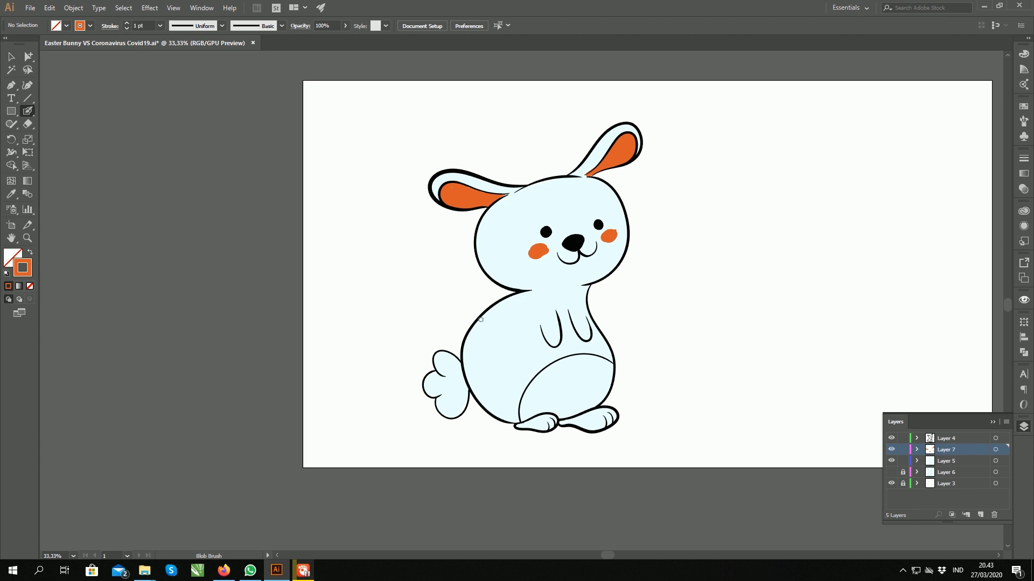
pyautogui.click(980, 514)
# Sample the bunny's pale blue, adjust it to light cyan, and shade under the smile
pyautogui.press('i')
pyautogui.click(481, 323)
pyautogui.doubleClick(22, 268)
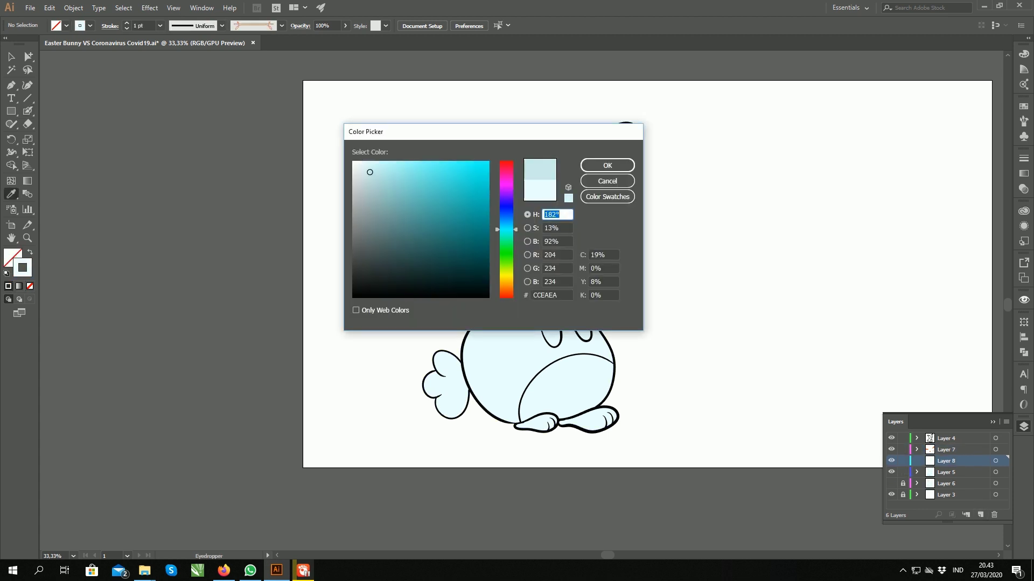
pyautogui.press('Return')
pyautogui.hotkey('shift', 'b')
pyautogui.scroll(2, 574, 262)
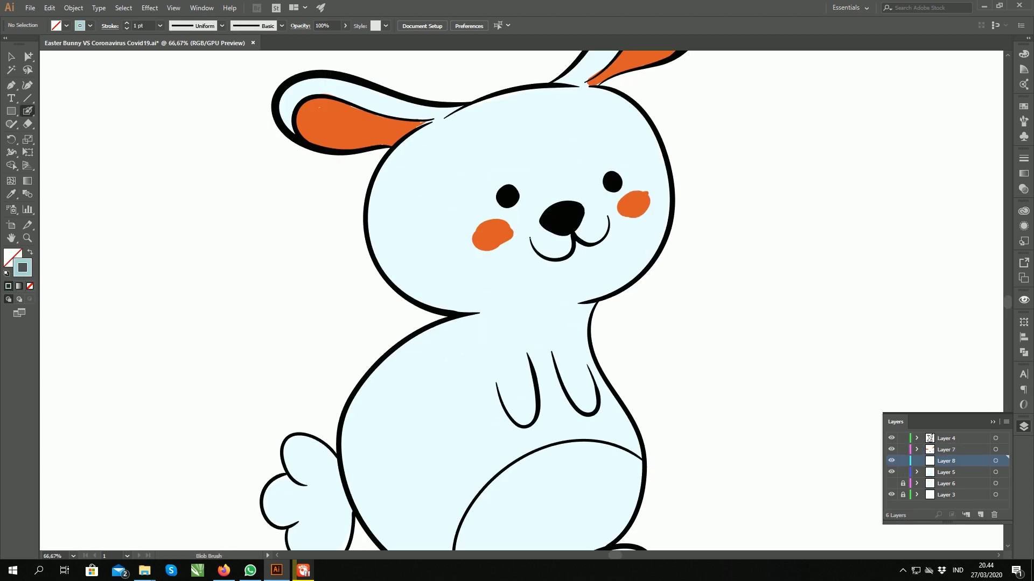
pyautogui.moveTo(530, 239); pyautogui.dragTo(574, 257)
pyautogui.moveTo(609, 218); pyautogui.dragTo(579, 249)
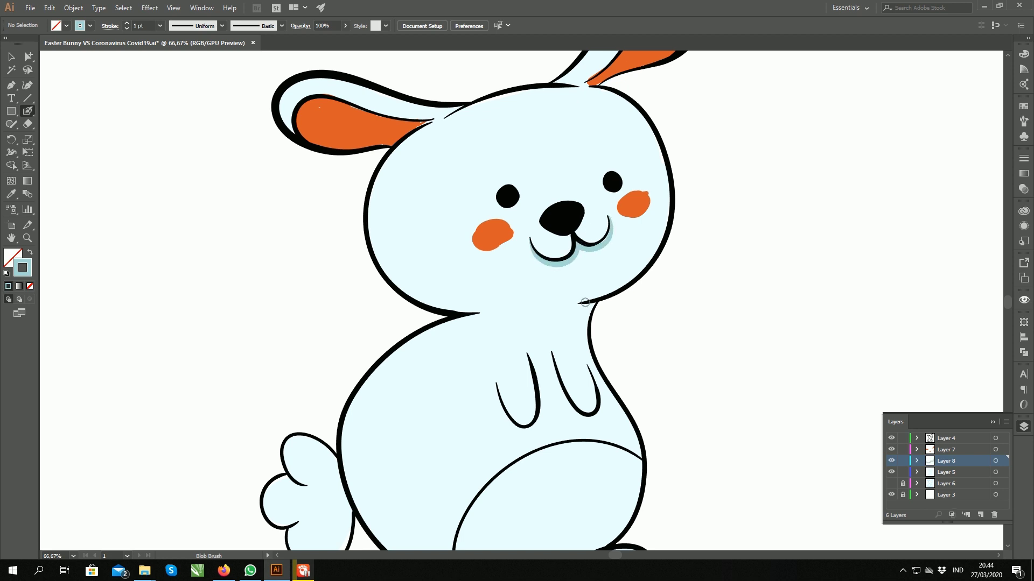
# Shade the right neck and side, both arms, the tail edges and the left toe
pyautogui.moveTo(594, 303); pyautogui.dragTo(603, 385)
pyautogui.moveTo(565, 305); pyautogui.dragTo(638, 445)
pyautogui.moveTo(543, 388)
pyautogui.mouseDown()
pyautogui.moveTo(607, 253)
pyautogui.moveTo(654, 288)
pyautogui.mouseUp()
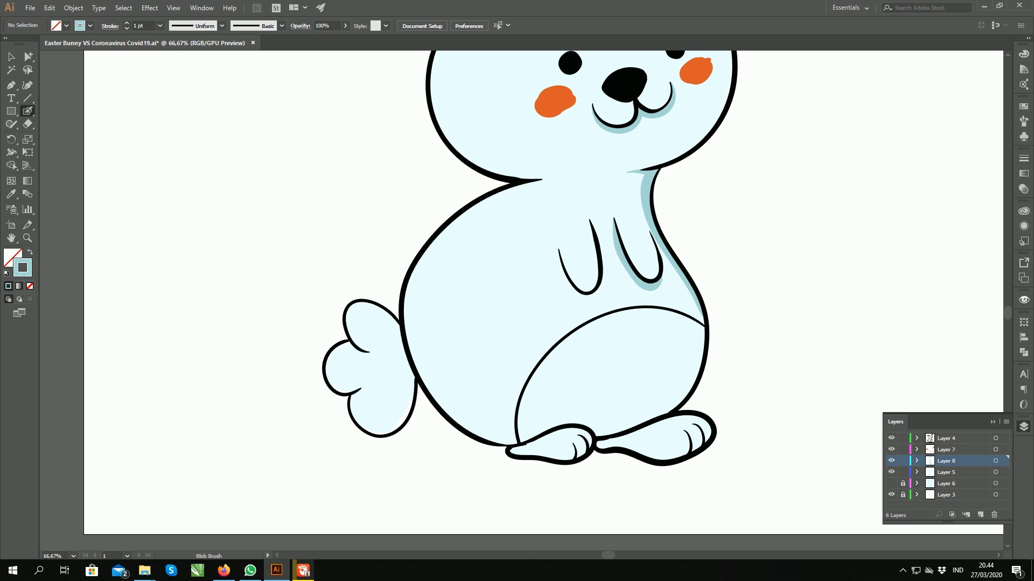
pyautogui.moveTo(559, 250); pyautogui.dragTo(595, 299)
pyautogui.moveTo(355, 399)
pyautogui.mouseDown()
pyautogui.moveTo(464, 342)
pyautogui.moveTo(477, 372)
pyautogui.moveTo(524, 320)
pyautogui.mouseUp()
pyautogui.moveTo(443, 289)
pyautogui.mouseDown()
pyautogui.moveTo(441, 325)
pyautogui.moveTo(466, 333)
pyautogui.mouseUp()
pyautogui.moveTo(457, 284); pyautogui.dragTo(479, 295)
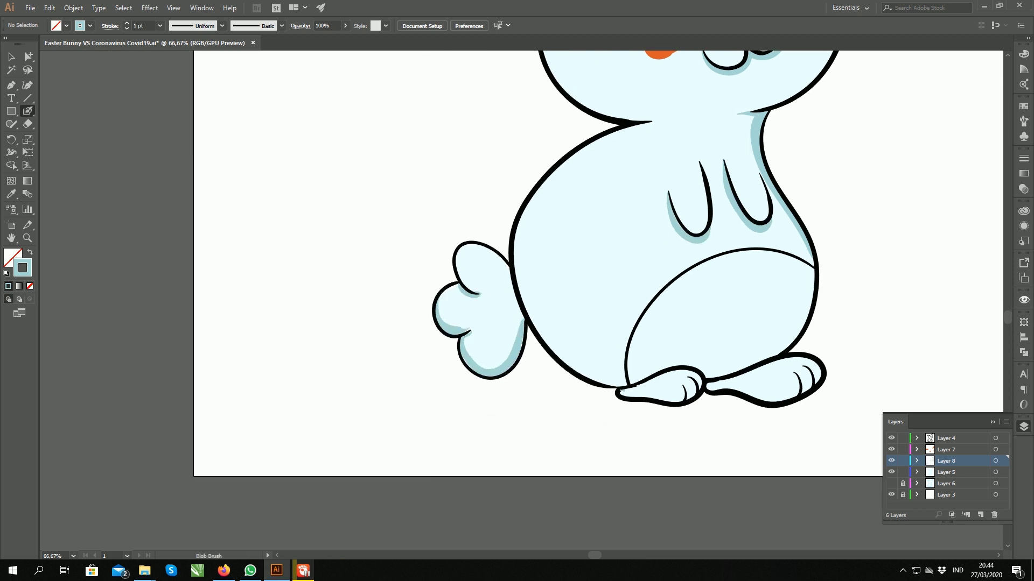
pyautogui.moveTo(637, 388); pyautogui.dragTo(620, 393)
# Shade both sides of the head and inside both ear rims
pyautogui.scroll(5, 700, 323)
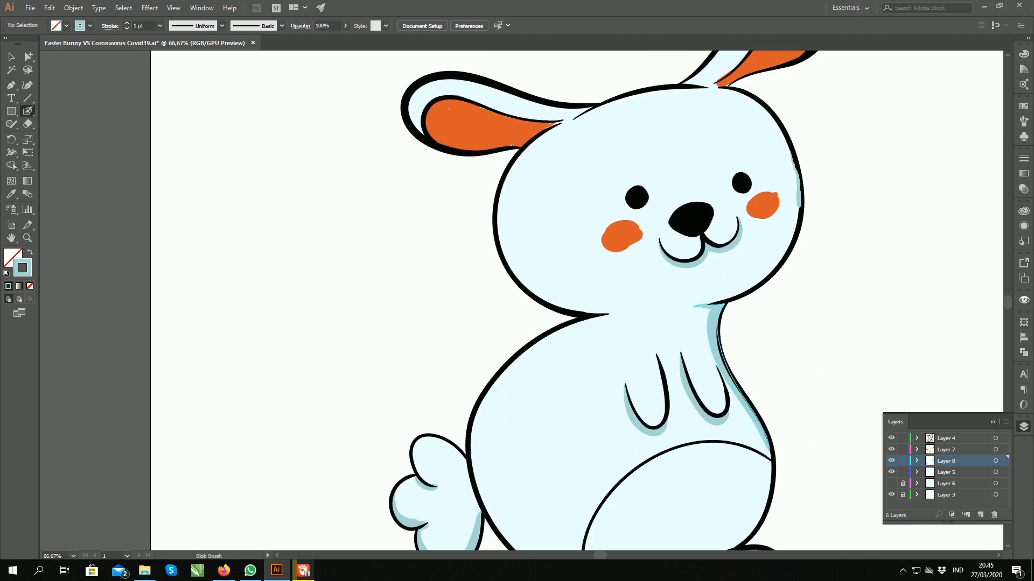
pyautogui.moveTo(794, 159); pyautogui.dragTo(692, 306)
pyautogui.moveTo(525, 144); pyautogui.dragTo(608, 312)
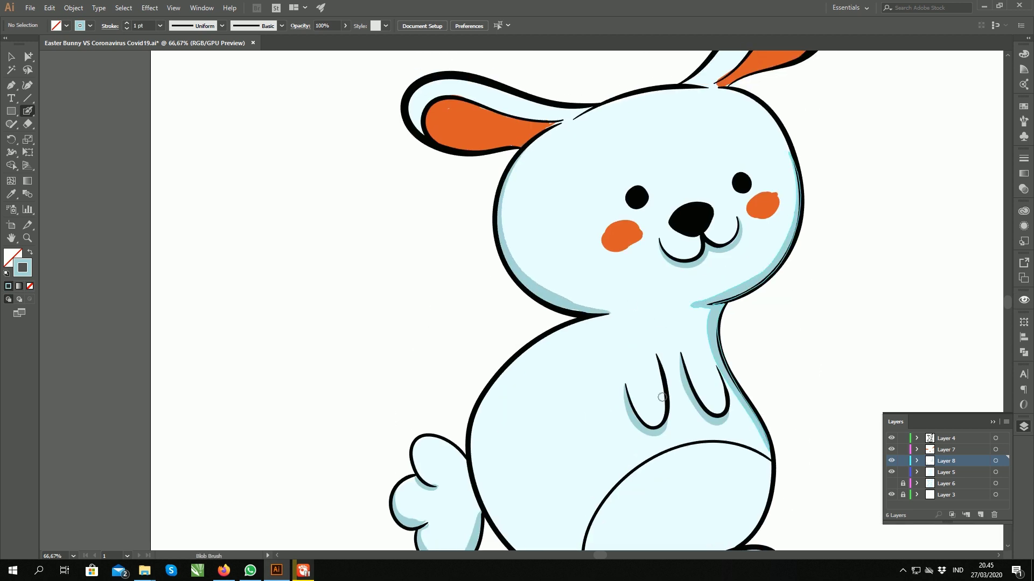
pyautogui.scroll(3, 632, 208)
pyautogui.moveTo(459, 224); pyautogui.dragTo(551, 210)
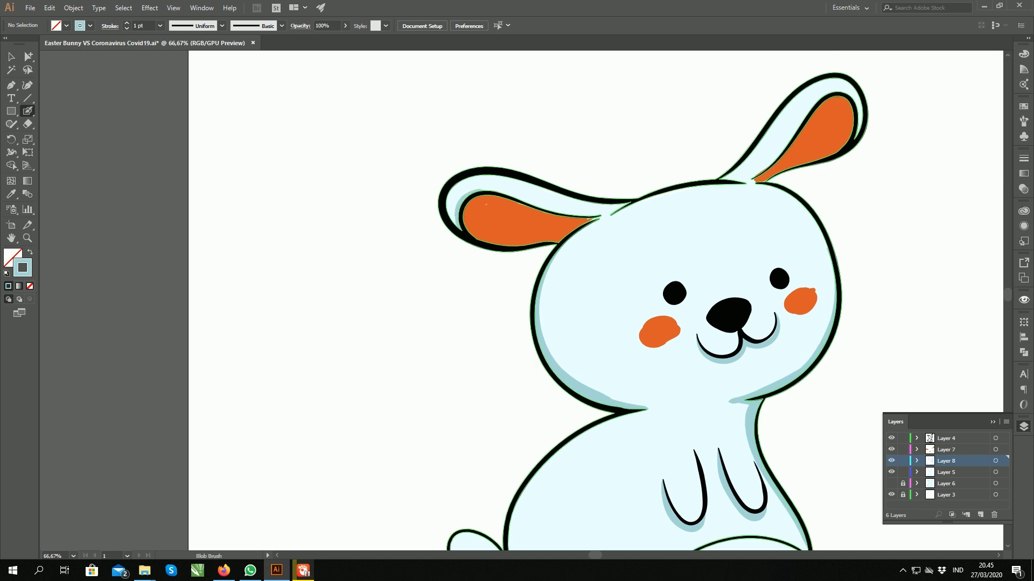
pyautogui.moveTo(837, 92); pyautogui.dragTo(856, 132)
# Sample the ear orange, darken it to brown, and shade inside both ears
pyautogui.press('i')
pyautogui.click(517, 220)
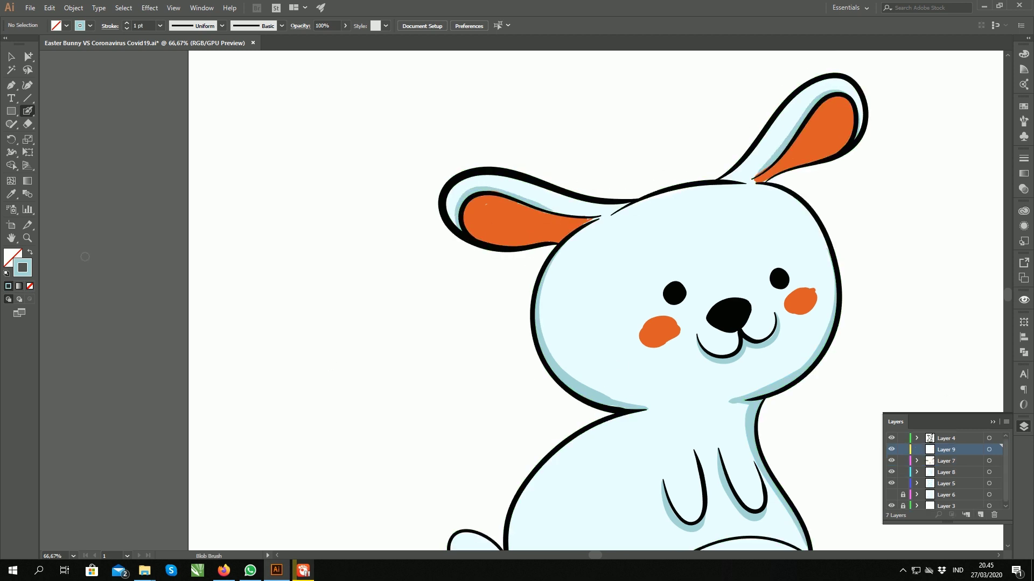
pyautogui.doubleClick(13, 258)
pyautogui.click(479, 215)
pyautogui.click(607, 166)
pyautogui.hotkey('shift', 'b')
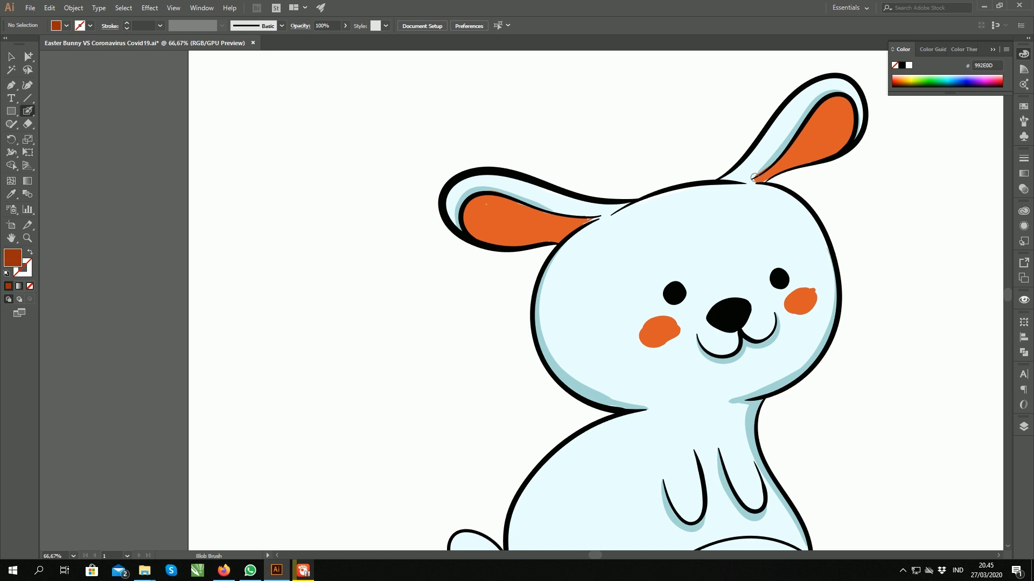
pyautogui.hotkey('shift', 'x')
pyautogui.moveTo(759, 175)
pyautogui.mouseDown()
pyautogui.moveTo(805, 129)
pyautogui.moveTo(855, 137)
pyautogui.mouseUp()
pyautogui.moveTo(592, 218); pyautogui.dragTo(464, 237)
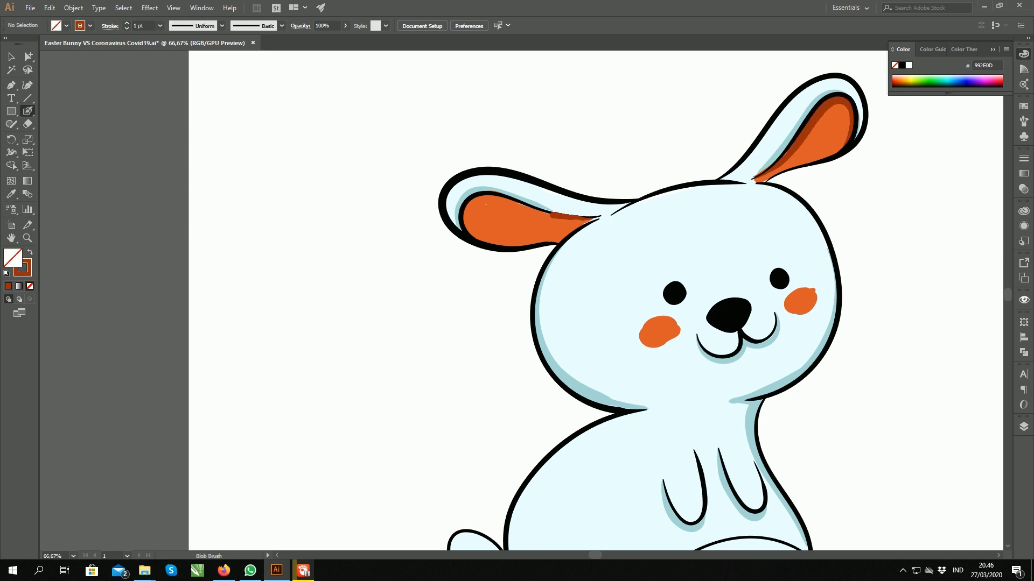
# Switch to white and add highlights on the belly, left paw and right chest mark
pyautogui.moveTo(740, 253); pyautogui.dragTo(536, 118)
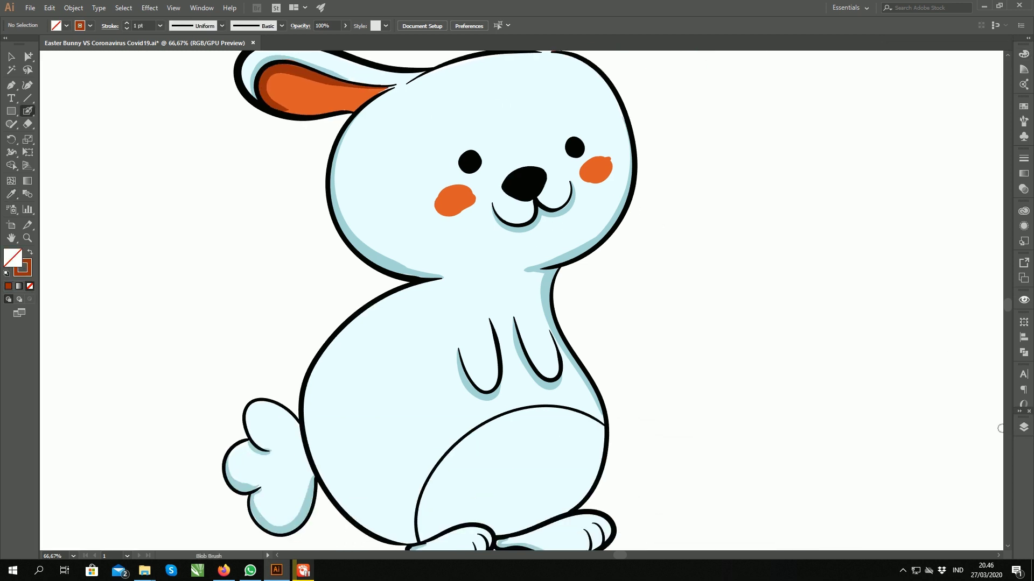
pyautogui.press('F7')
pyautogui.doubleClick(22, 268)
pyautogui.click(607, 166)
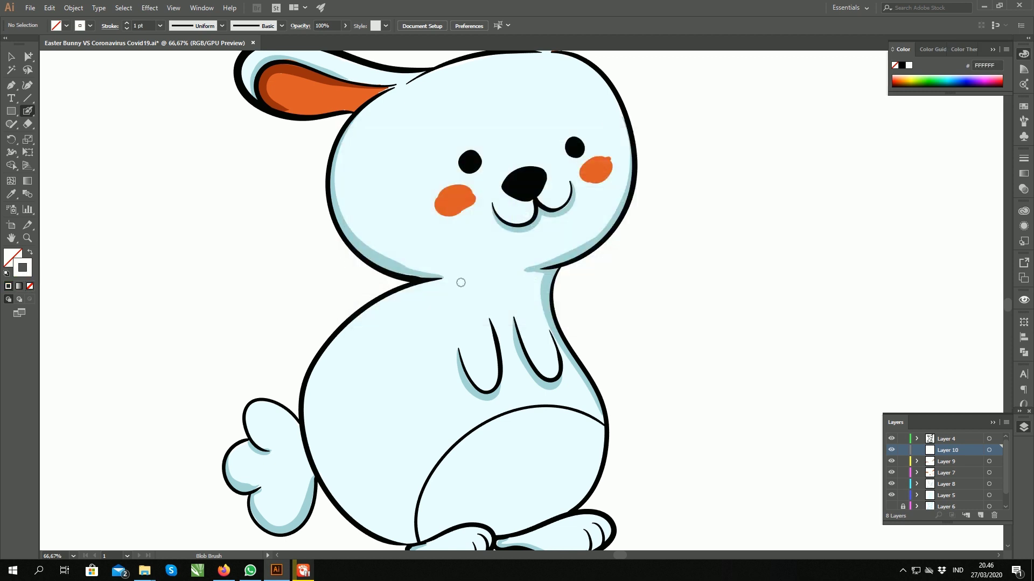
pyautogui.moveTo(439, 542); pyautogui.dragTo(586, 412)
pyautogui.moveTo(633, 294); pyautogui.dragTo(574, 361)
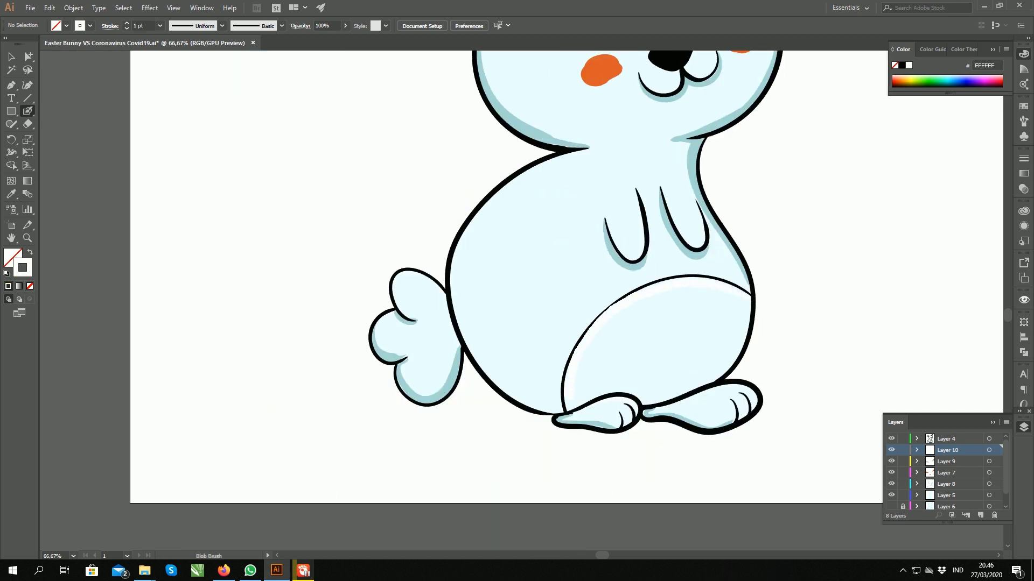
pyautogui.moveTo(401, 278); pyautogui.dragTo(392, 297)
pyautogui.moveTo(699, 204); pyautogui.dragTo(706, 239)
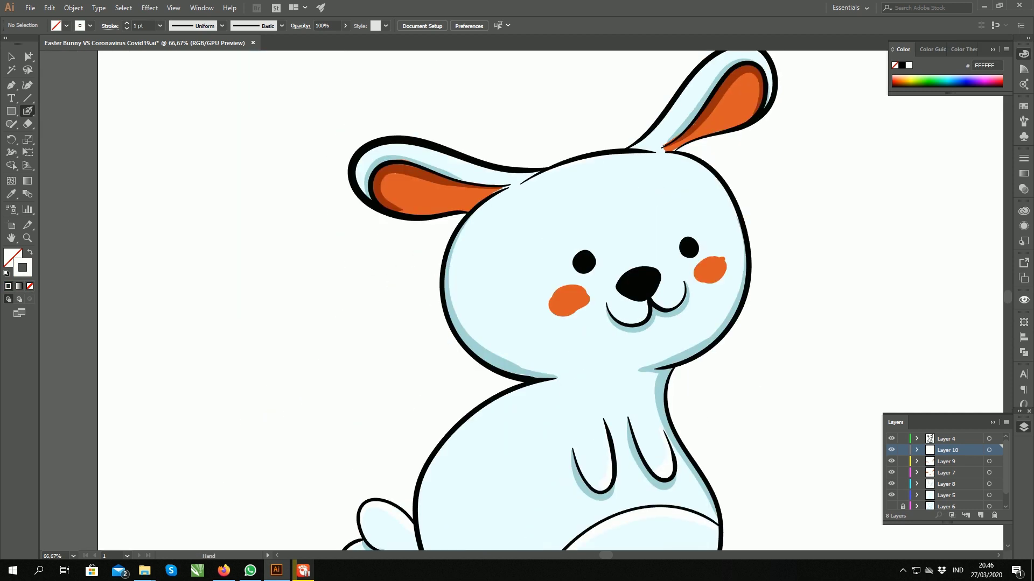
pyautogui.moveTo(658, 54)
pyautogui.mouseDown()
pyautogui.moveTo(625, 283)
pyautogui.moveTo(649, 273)
pyautogui.moveTo(684, 334)
pyautogui.mouseUp()
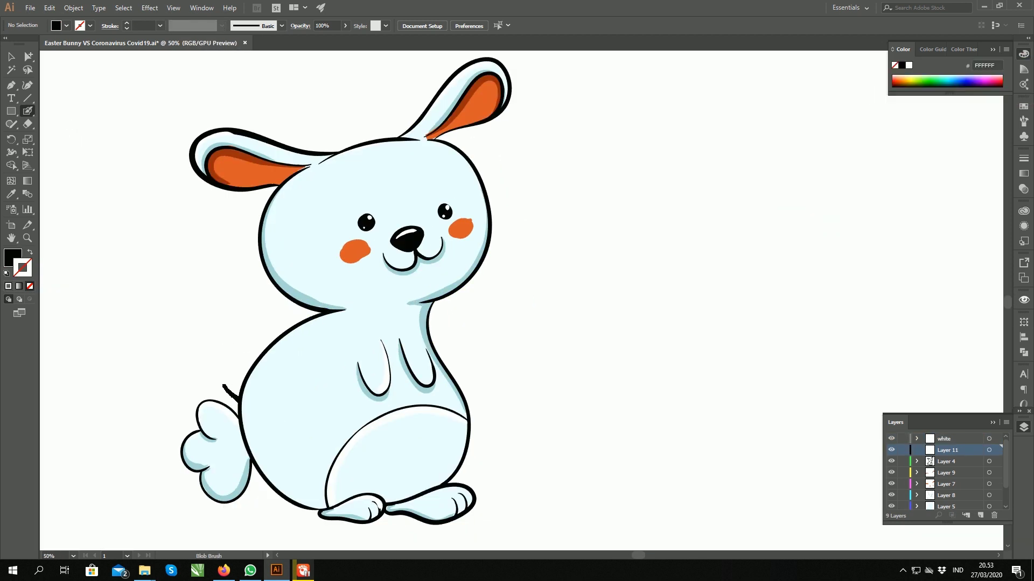
# Outline the backpack and draw the wavy hose across the bunny's body
pyautogui.moveTo(223, 385); pyautogui.dragTo(285, 306)
pyautogui.hotkey('shift', 'x')
pyautogui.moveTo(224, 367); pyautogui.dragTo(248, 369)
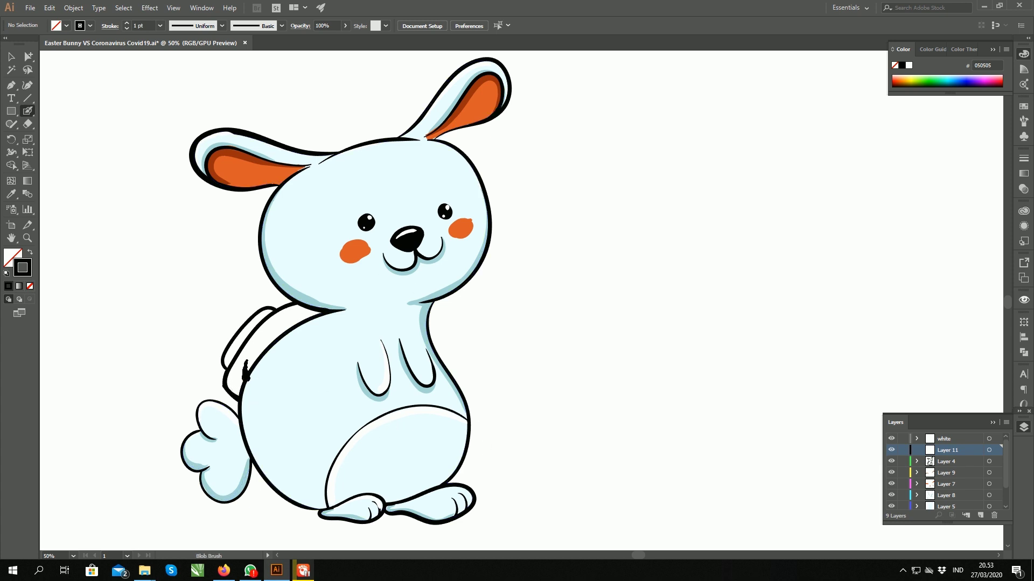
pyautogui.moveTo(246, 372)
pyautogui.mouseDown()
pyautogui.moveTo(311, 397)
pyautogui.moveTo(491, 325)
pyautogui.mouseUp()
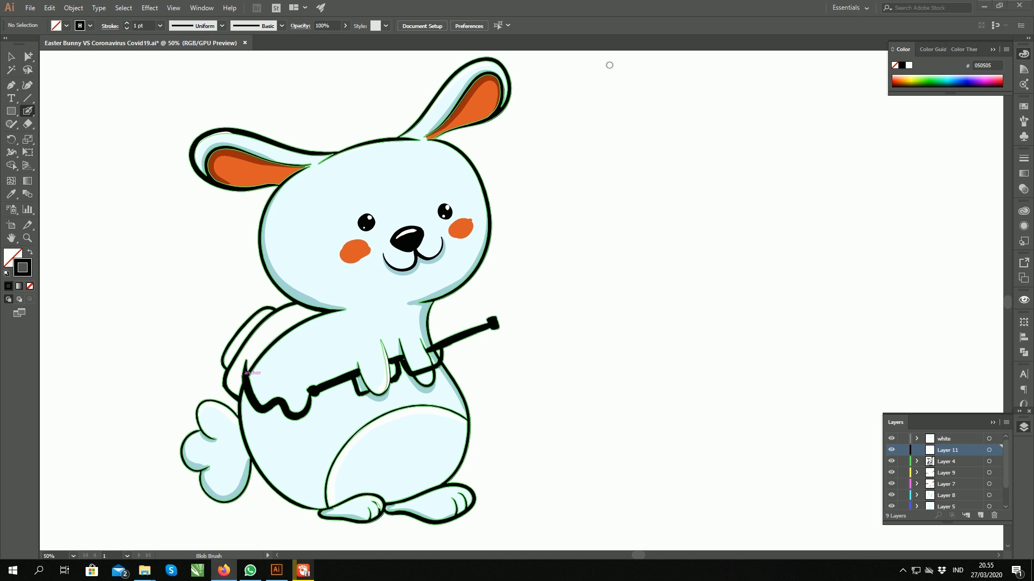
# Add the nozzle at the wand tip with spray lines fanning out from it
pyautogui.moveTo(496, 321); pyautogui.dragTo(500, 318)
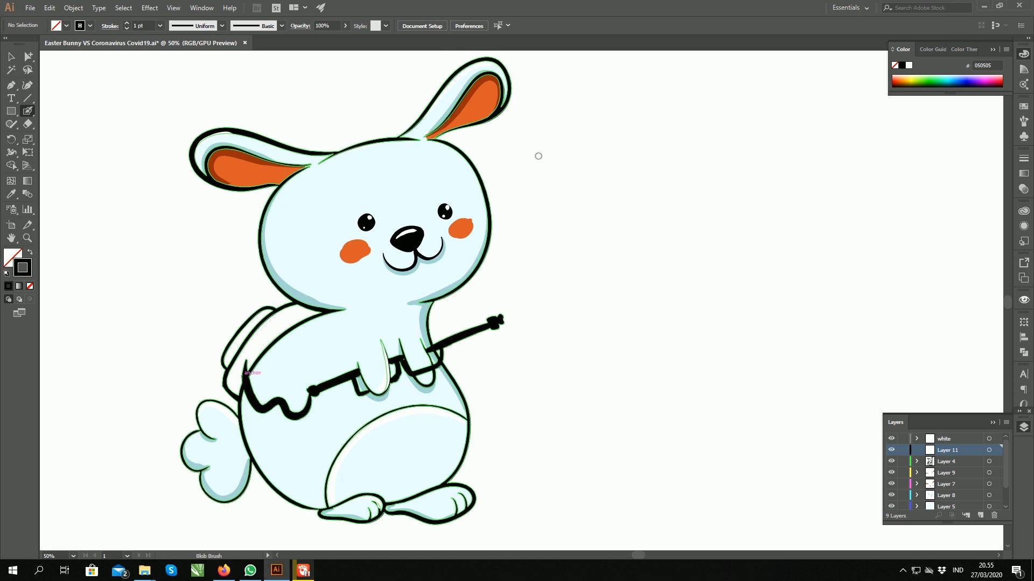
pyautogui.moveTo(567, 231); pyautogui.dragTo(516, 294)
pyautogui.moveTo(520, 308)
pyautogui.mouseDown()
pyautogui.moveTo(619, 250)
pyautogui.moveTo(691, 269)
pyautogui.mouseUp()
pyautogui.moveTo(535, 332); pyautogui.dragTo(627, 352)
pyautogui.moveTo(538, 351); pyautogui.dragTo(611, 395)
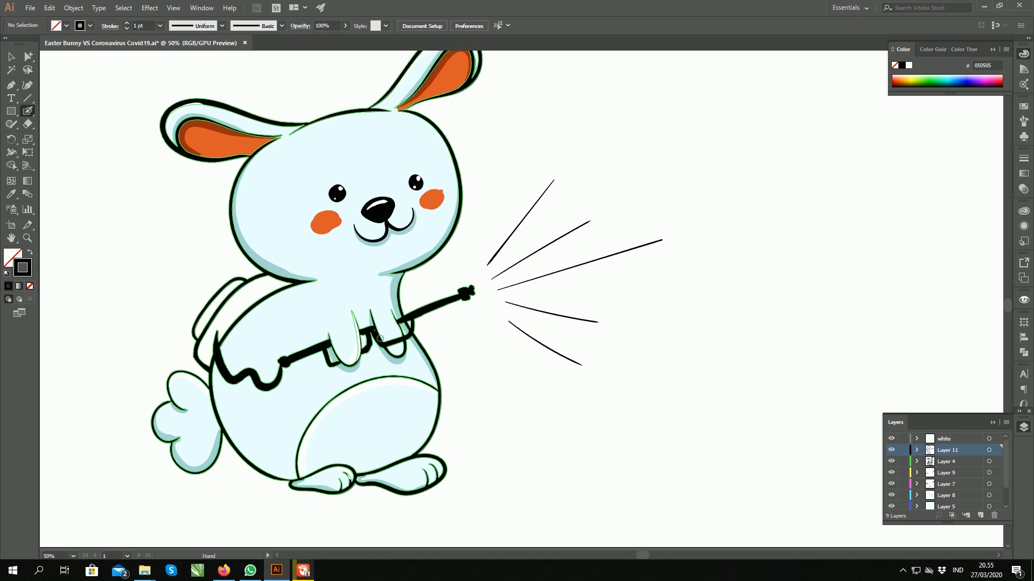
pyautogui.click(980, 515)
# Set the colour to FFC200 and fill the backpack and strap yellow
pyautogui.doubleClick(22, 267)
pyautogui.write('ffc200')
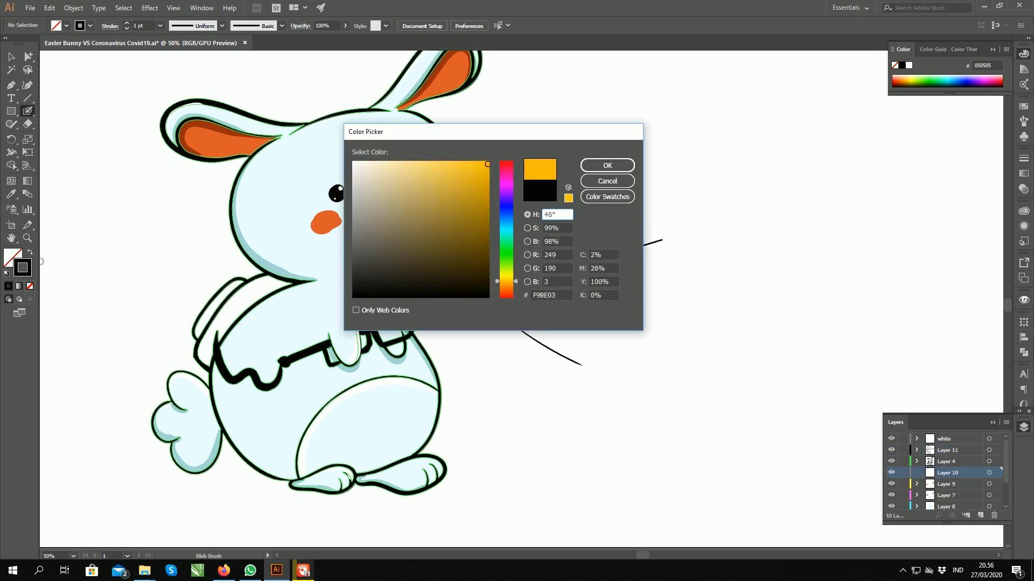
pyautogui.press('Return')
pyautogui.moveTo(269, 280); pyautogui.dragTo(229, 302)
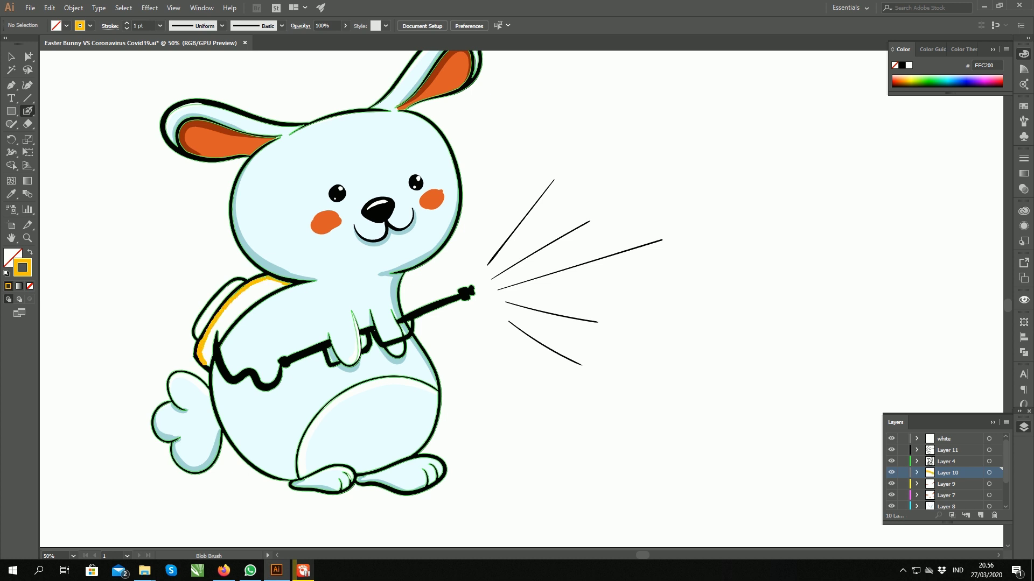
pyautogui.moveTo(265, 289)
pyautogui.mouseDown()
pyautogui.moveTo(218, 339)
pyautogui.moveTo(232, 310)
pyautogui.moveTo(216, 334)
pyautogui.moveTo(221, 296)
pyautogui.moveTo(199, 326)
pyautogui.moveTo(231, 285)
pyautogui.mouseUp()
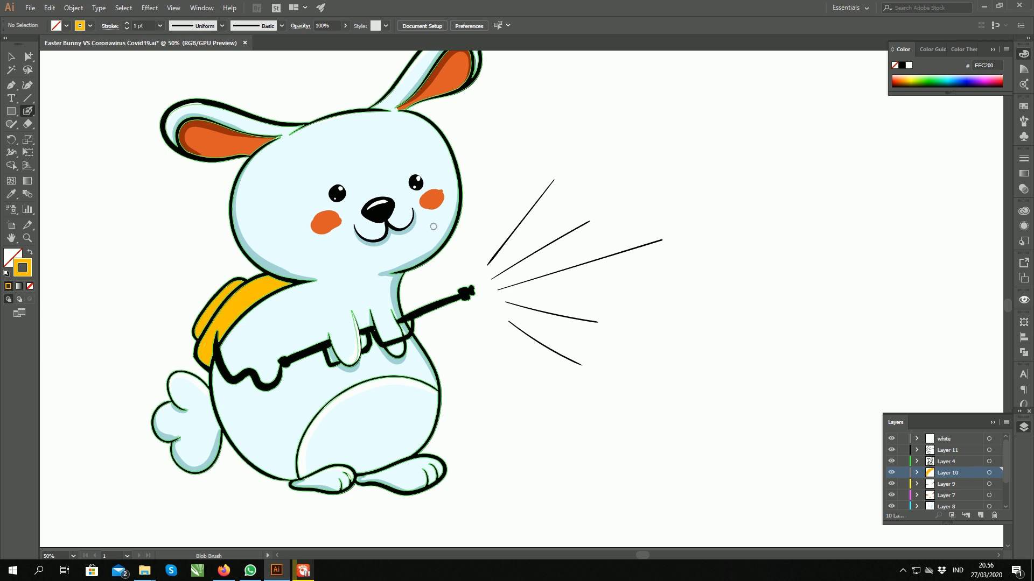
# Change the painting colour to magenta DF00FF
pyautogui.doubleClick(22, 268)
pyautogui.click(607, 166)
pyautogui.moveTo(585, 184); pyautogui.dragTo(478, 269)
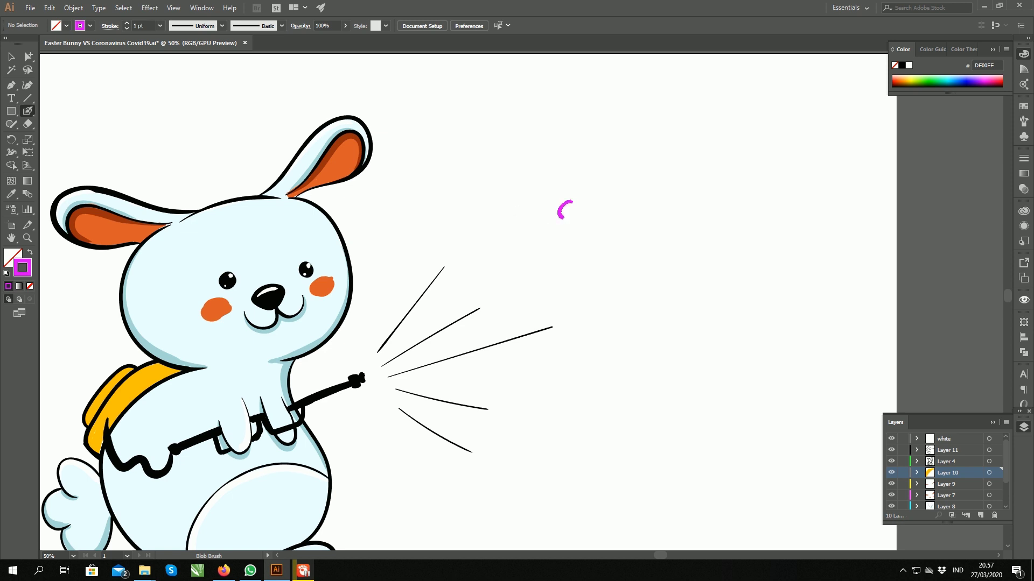
# Paint a magenta virus body with spike dots around it using the Blob Brush
pyautogui.moveTo(563, 205)
pyautogui.mouseDown()
pyautogui.moveTo(570, 216)
pyautogui.moveTo(562, 198)
pyautogui.moveTo(556, 232)
pyautogui.moveTo(591, 220)
pyautogui.moveTo(583, 207)
pyautogui.moveTo(633, 290)
pyautogui.moveTo(580, 357)
pyautogui.moveTo(683, 219)
pyautogui.moveTo(677, 386)
pyautogui.moveTo(603, 446)
pyautogui.moveTo(700, 318)
pyautogui.mouseUp()
pyautogui.click(545, 212)
pyautogui.click(556, 233)
pyautogui.click(592, 203)
# Resize and reposition the virus copies into varied sizes beyond the spray, then deselect
pyautogui.press('v')
pyautogui.hotkey('ctrl', '-')
pyautogui.click(634, 290)
pyautogui.moveTo(651, 272); pyautogui.dragTo(637, 286)
pyautogui.click(581, 357)
pyautogui.moveTo(597, 375); pyautogui.dragTo(587, 364)
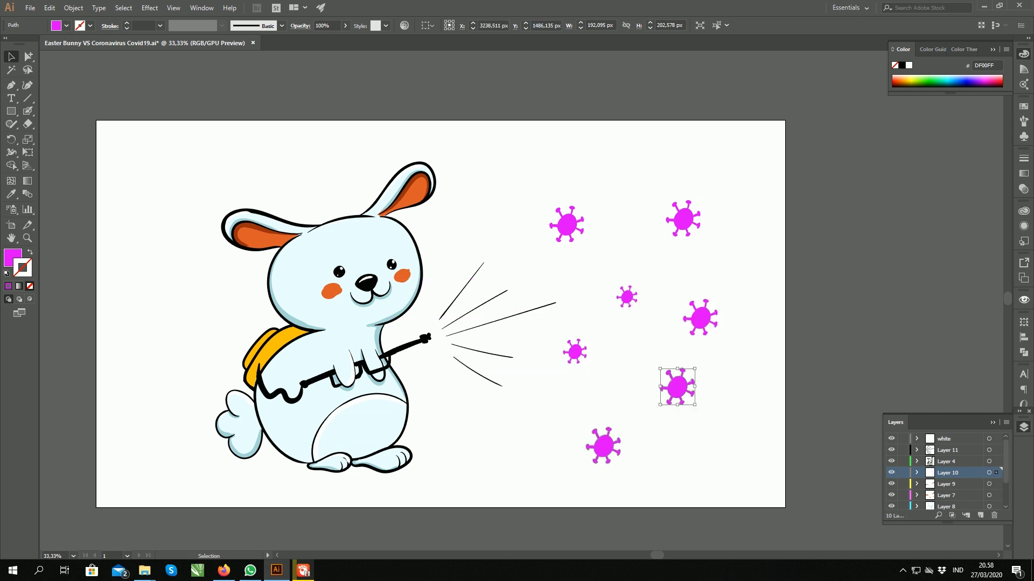
pyautogui.moveTo(585, 427); pyautogui.dragTo(568, 396)
pyautogui.click(566, 224)
pyautogui.moveTo(583, 206); pyautogui.dragTo(576, 214)
pyautogui.moveTo(667, 219); pyautogui.dragTo(645, 216)
pyautogui.hotkey('ctrl', 'shift', 'a')
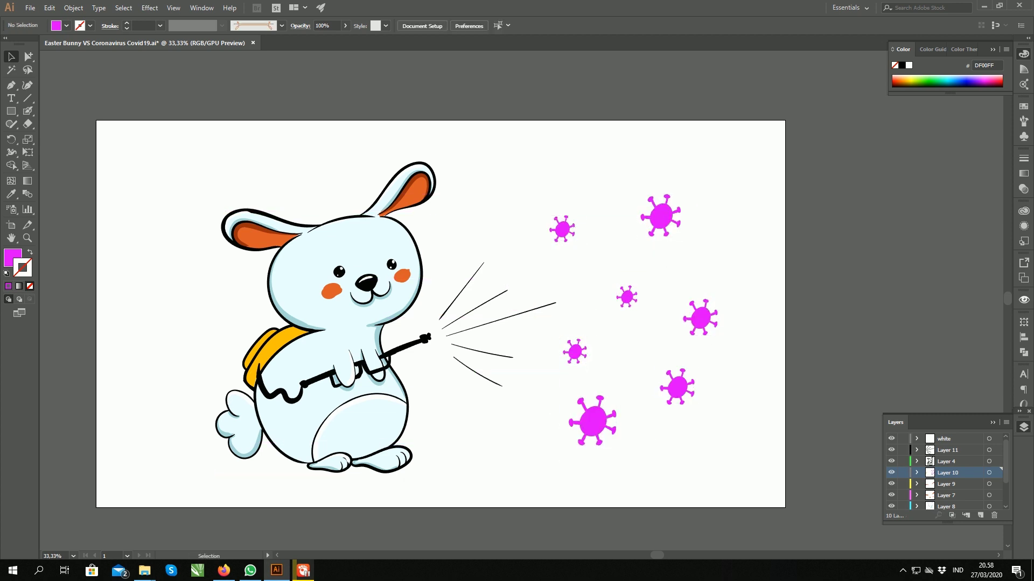
# On Layer 11, draw puffy mist clouds and curls around the sprayer nozzle
pyautogui.click(225, 239)
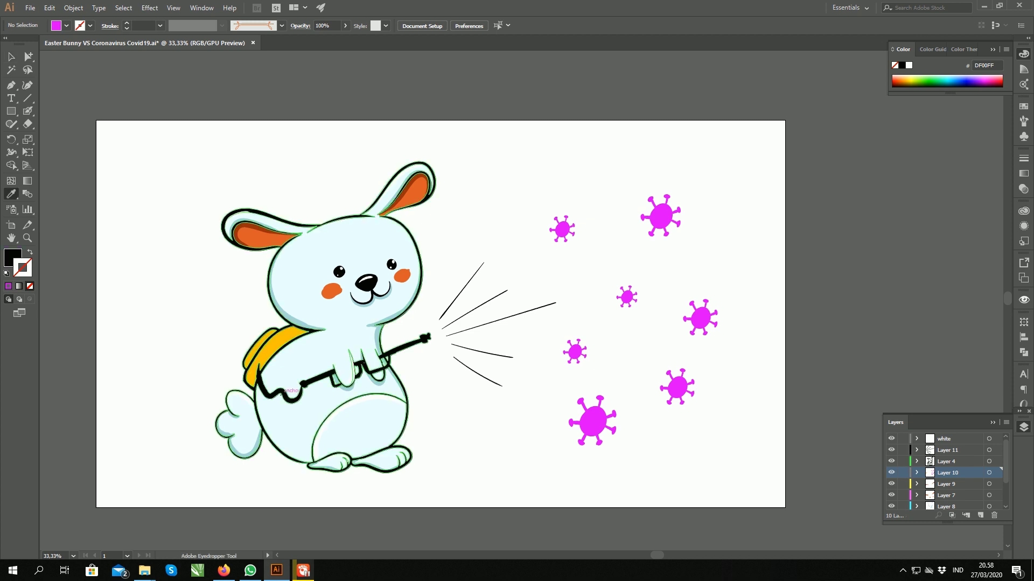
pyautogui.hotkey('shift', 'b')
pyautogui.moveTo(436, 320); pyautogui.dragTo(441, 357)
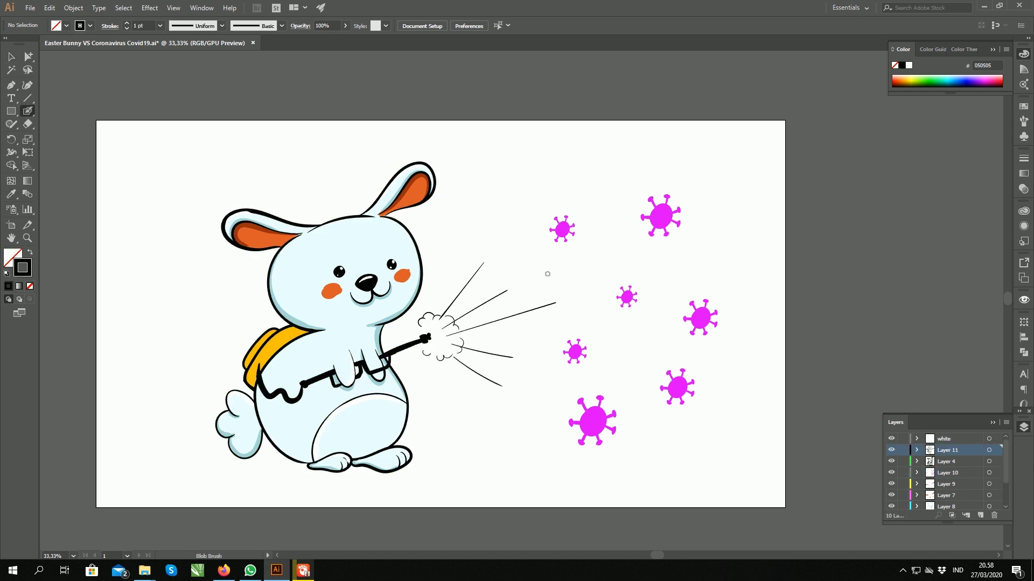
pyautogui.moveTo(431, 297)
pyautogui.mouseDown()
pyautogui.moveTo(453, 296)
pyautogui.moveTo(477, 315)
pyautogui.moveTo(488, 349)
pyautogui.moveTo(470, 377)
pyautogui.mouseUp()
pyautogui.moveTo(498, 285); pyautogui.dragTo(503, 302)
pyautogui.moveTo(451, 271); pyautogui.dragTo(466, 271)
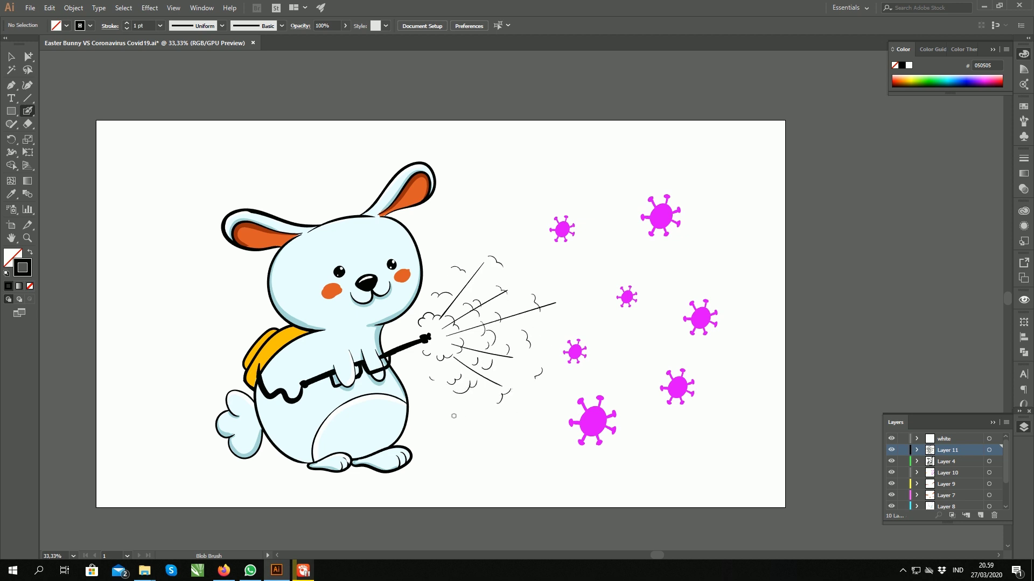
pyautogui.moveTo(454, 416); pyautogui.dragTo(473, 413)
# Add short spray dashes scattered around the spray lines
pyautogui.moveTo(496, 310); pyautogui.dragTo(503, 306)
pyautogui.moveTo(494, 368); pyautogui.dragTo(509, 370)
pyautogui.moveTo(521, 283); pyautogui.dragTo(527, 279)
pyautogui.moveTo(435, 262); pyautogui.dragTo(433, 276)
pyautogui.moveTo(442, 236); pyautogui.dragTo(441, 240)
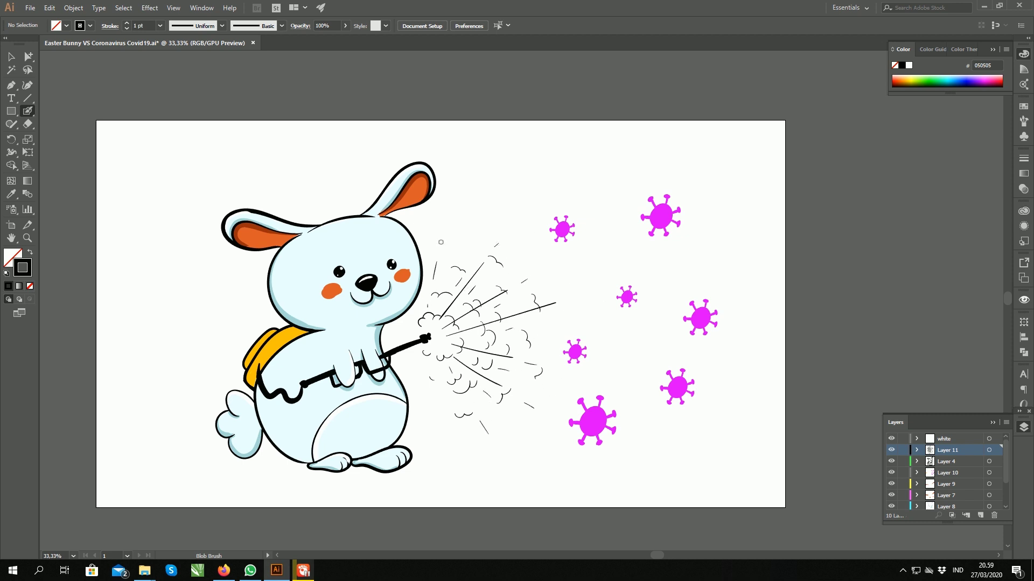